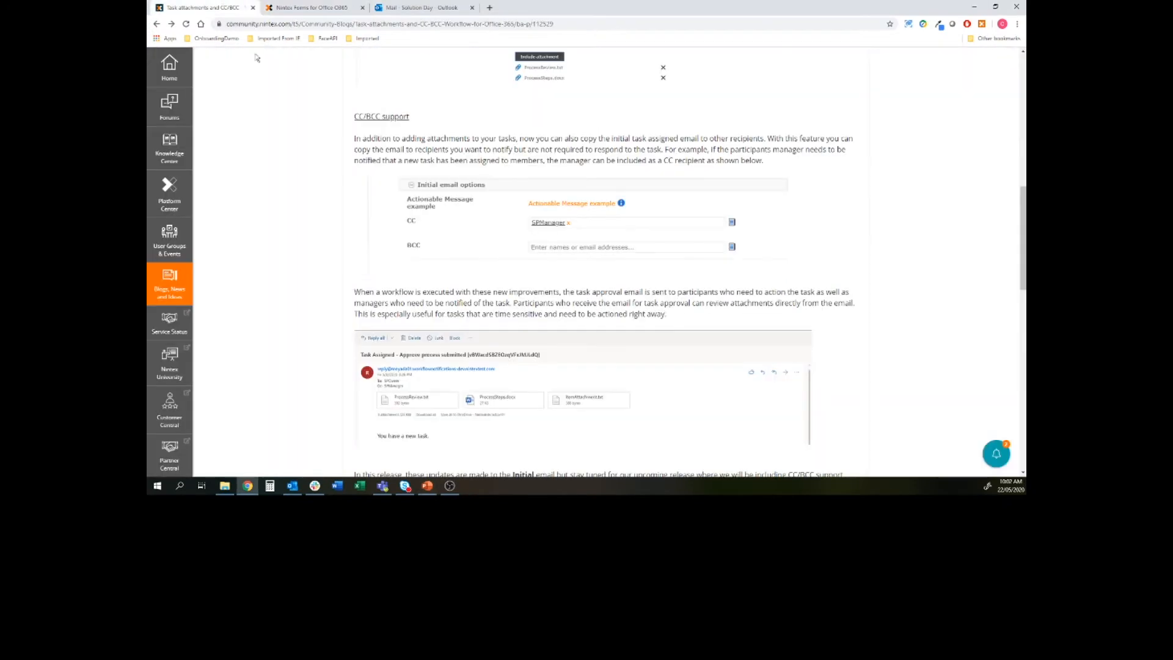
- Review the blog post on task attachments and CC/BCC support up to its title
scroll(411, 209, "up", 5)
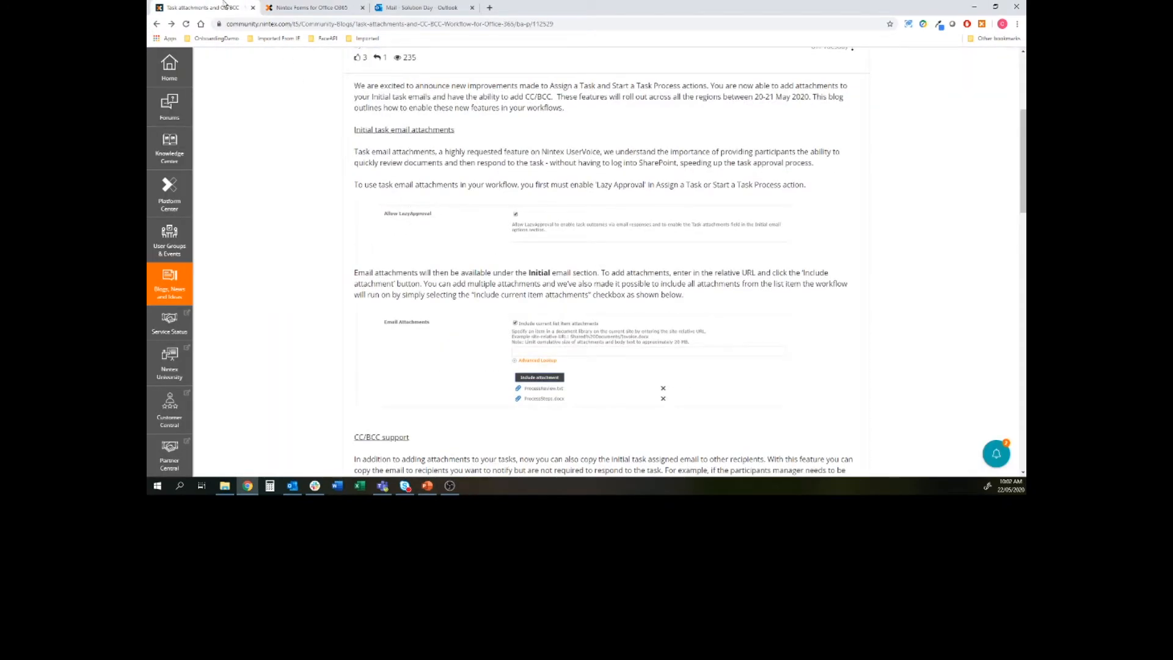
scroll(427, 209, "up", 4)
left_click_drag(343, 236, 498, 243)
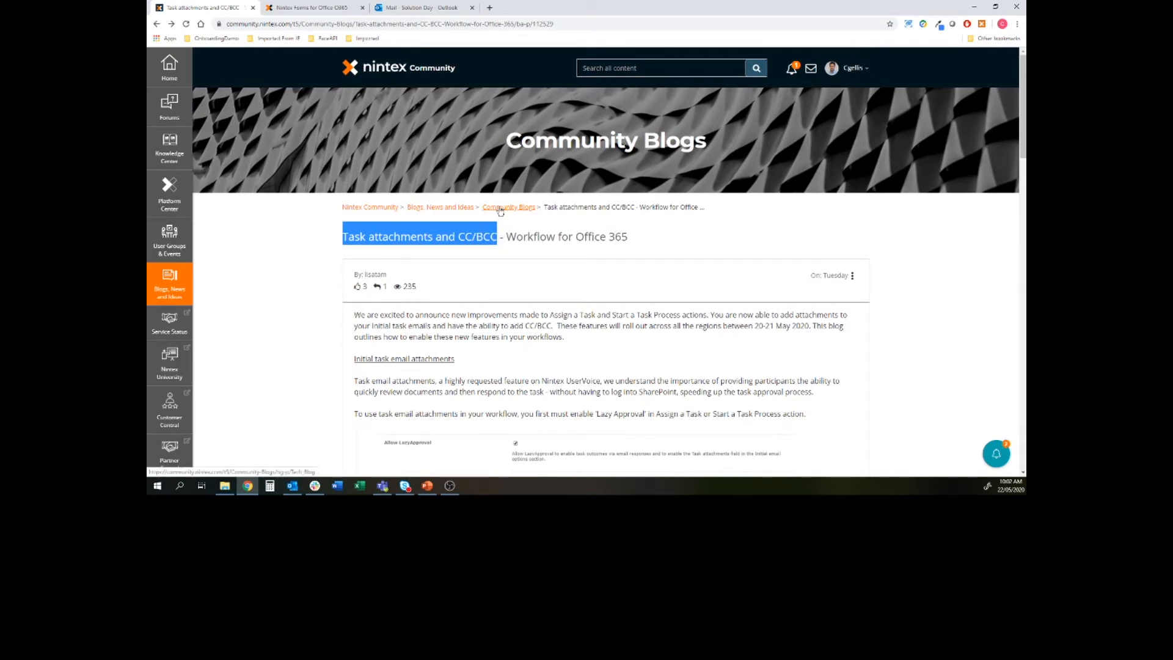
left_click(306, 306)
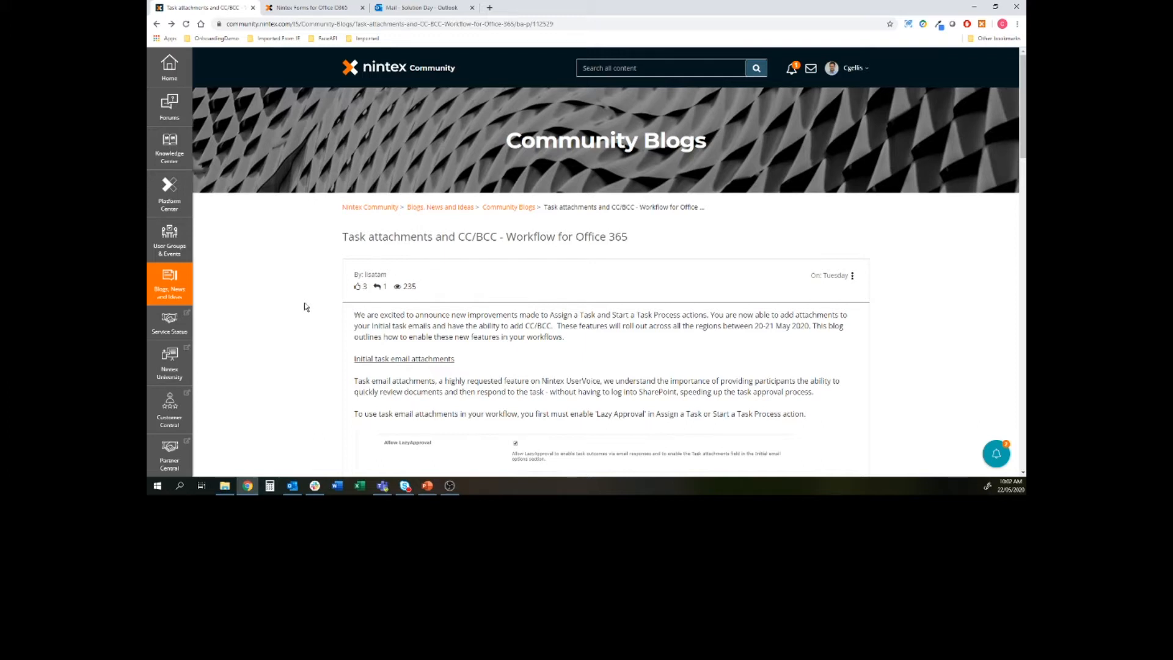
- Leave the open Nintex form and create a new Nintex list workflow for the Test list
key("ctrl+Tab")
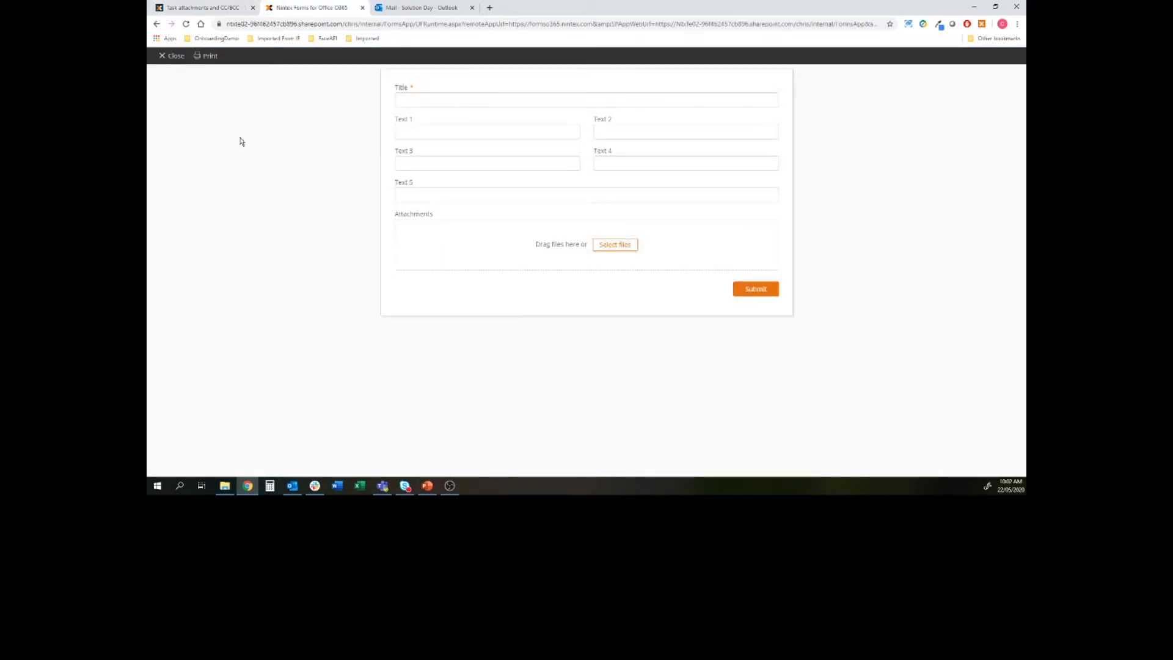
left_click(161, 57)
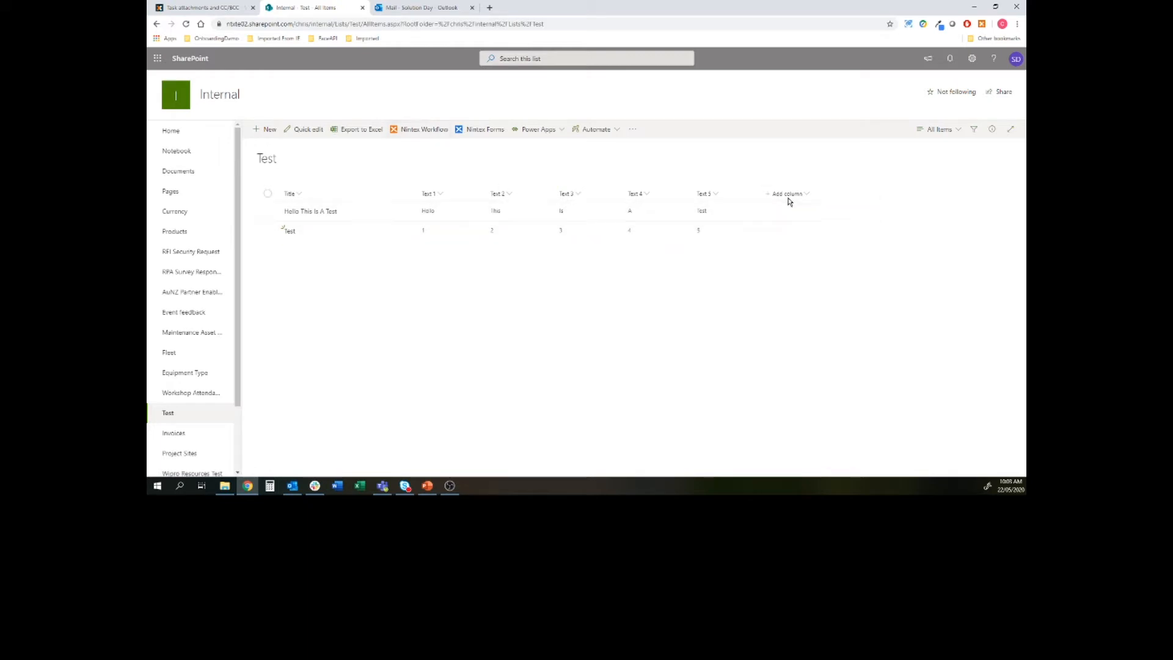
left_click(390, 132)
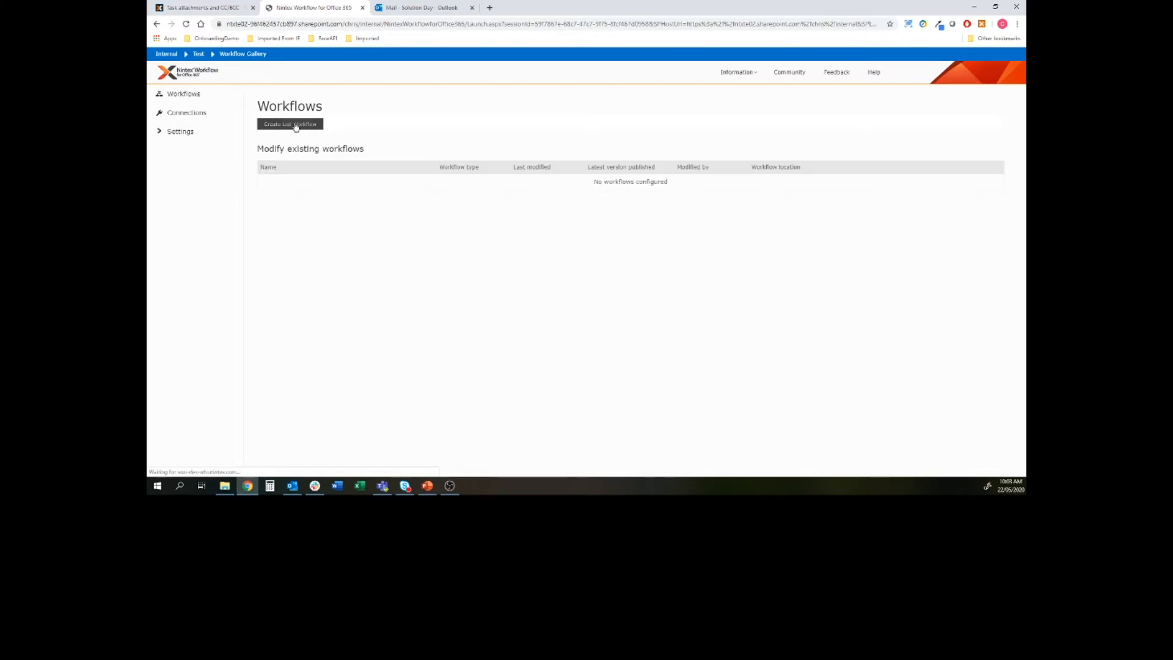
left_click(296, 126)
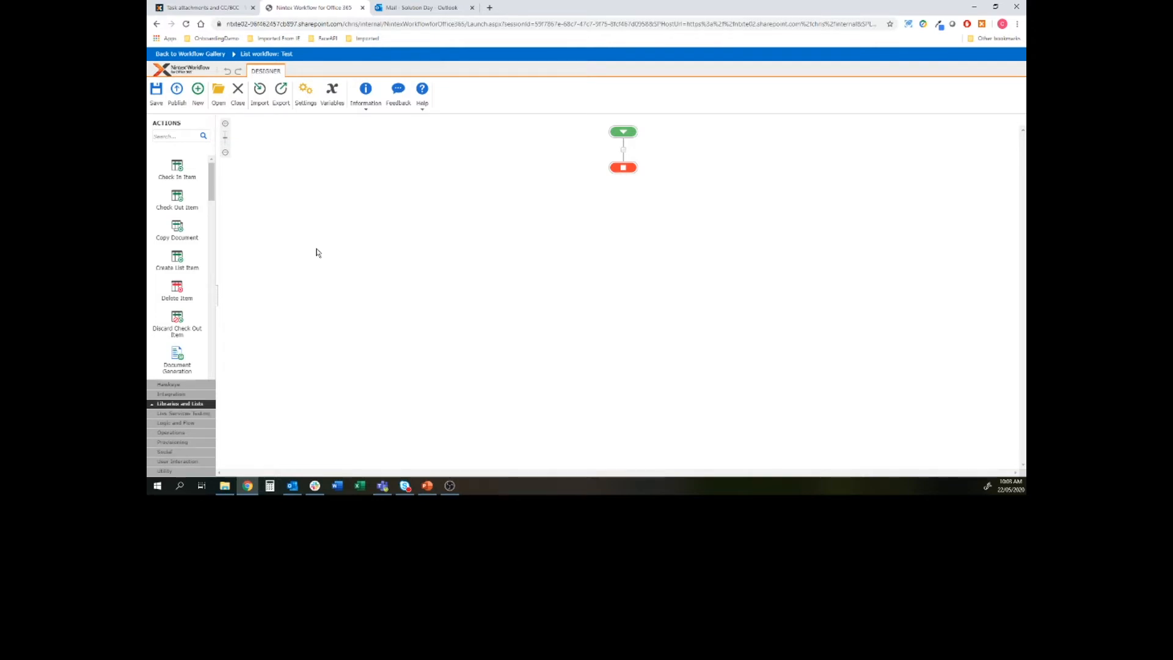
- Find the task actions, add Assign a task between the workflow's start and end, and open its configuration
left_click(174, 137)
type("task")
left_click_drag(181, 166, 625, 152)
double_click(627, 189)
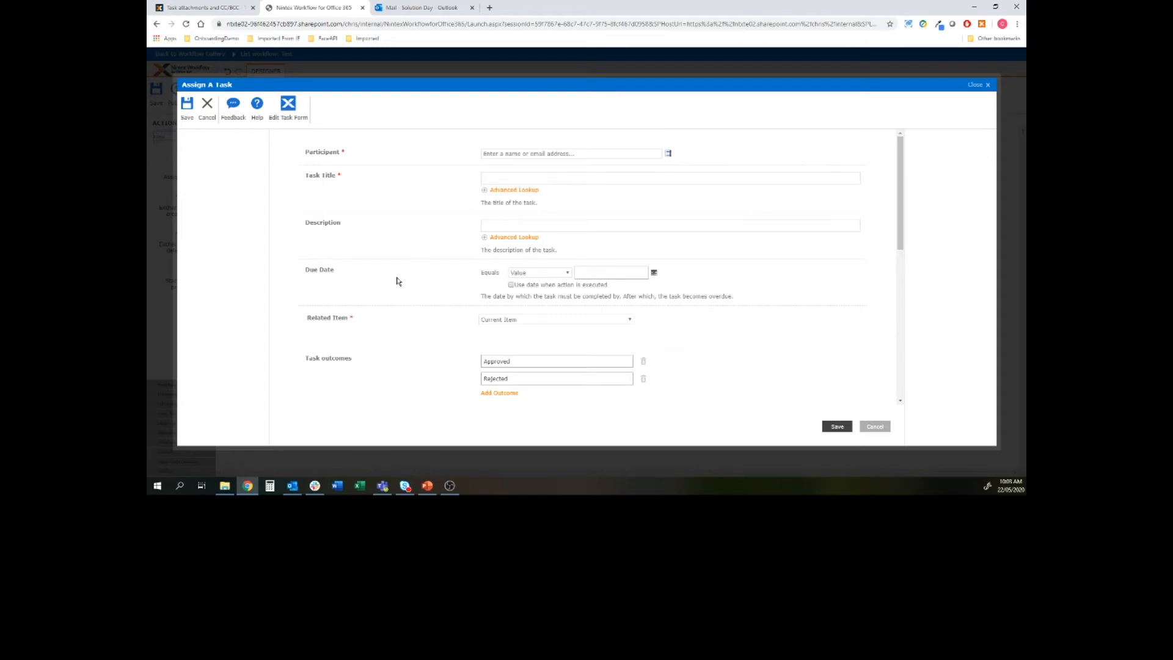
- Expand the task's initial email options and enable Allow LazyApproval
scroll(397, 280, "down", 10)
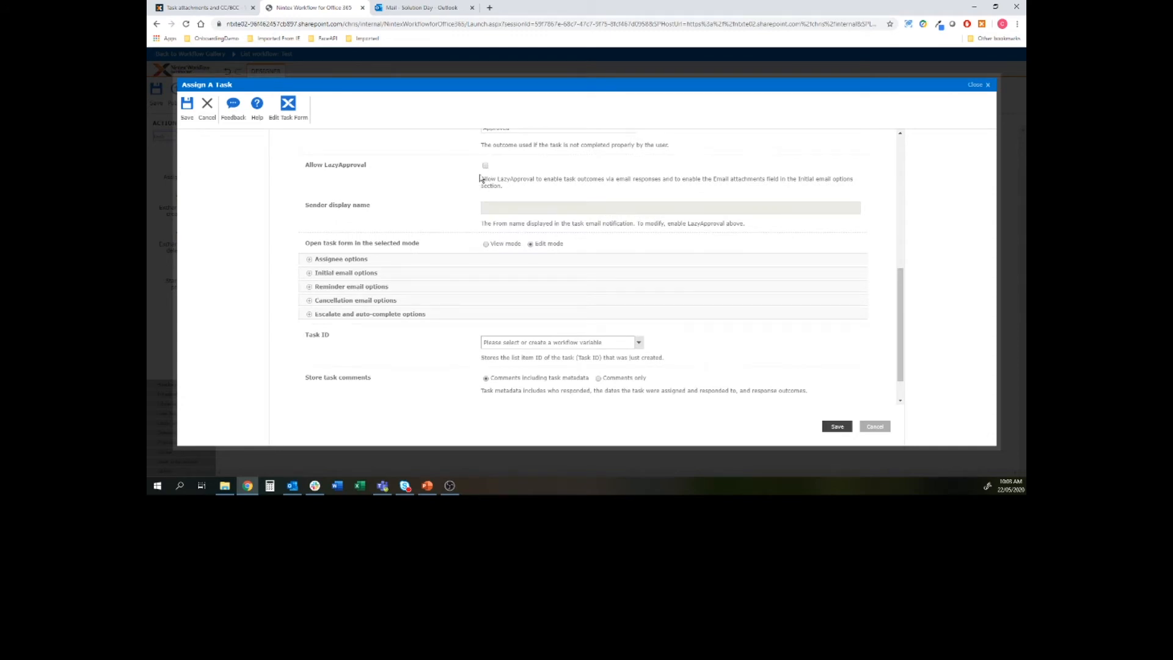
left_click(344, 273)
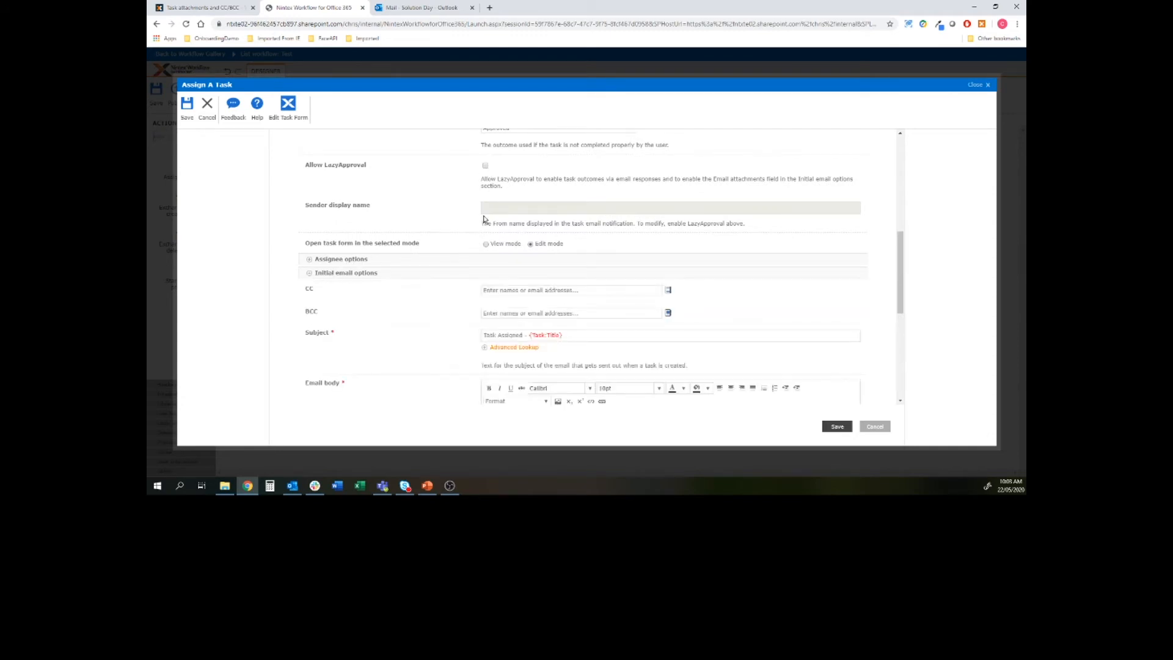
left_click(485, 166)
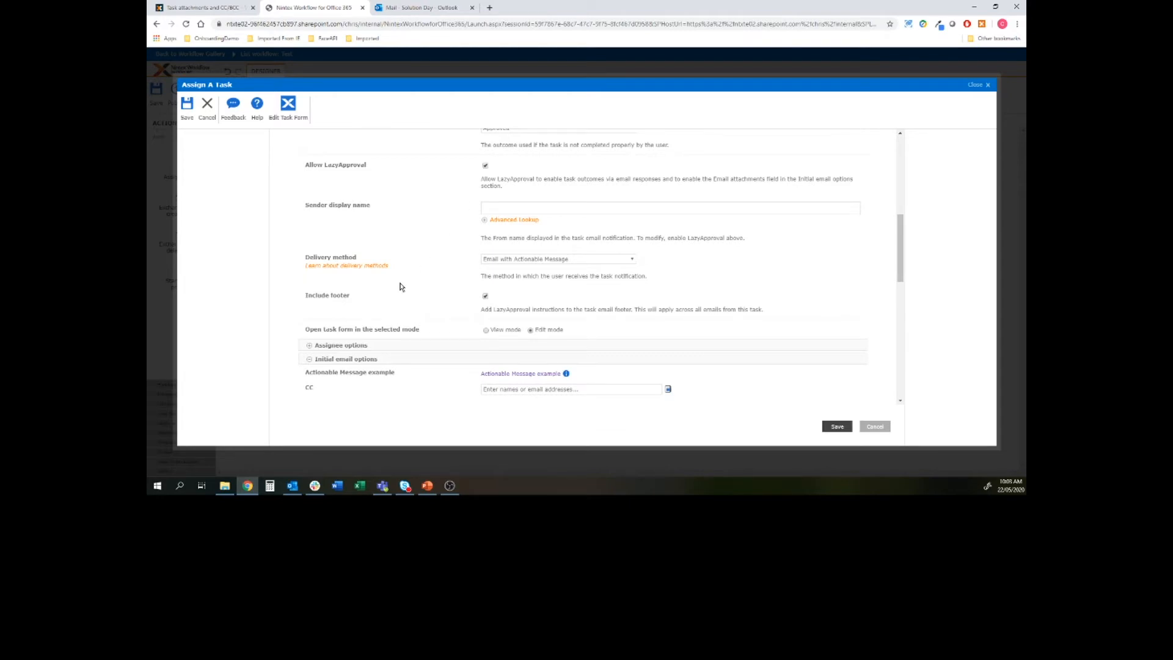
- Set the task's participant to the Initiator value from Workflow Context
scroll(402, 287, "up", 8)
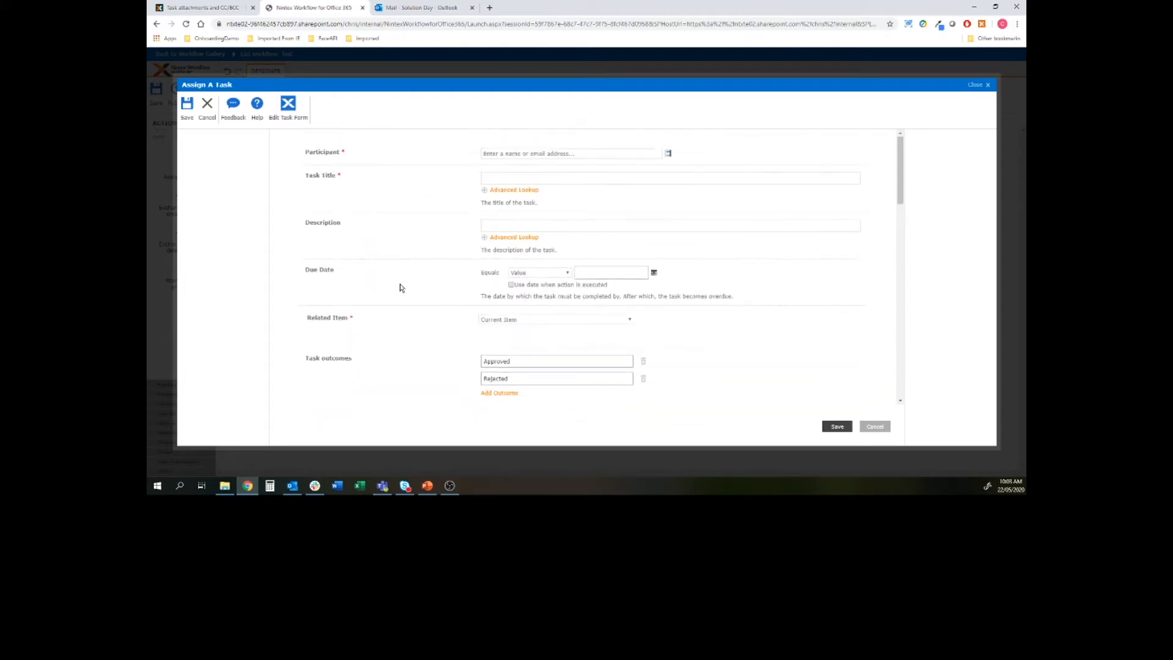
left_click(514, 153)
left_click(669, 152)
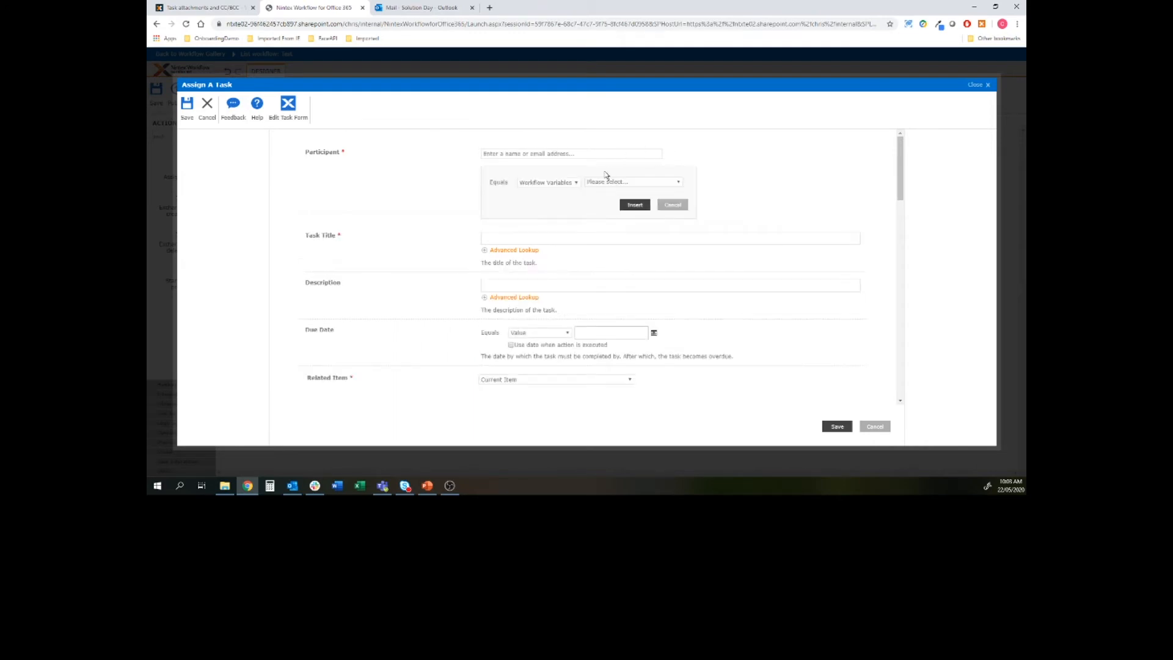
left_click(565, 182)
left_click(548, 227)
left_click(621, 184)
left_click(616, 224)
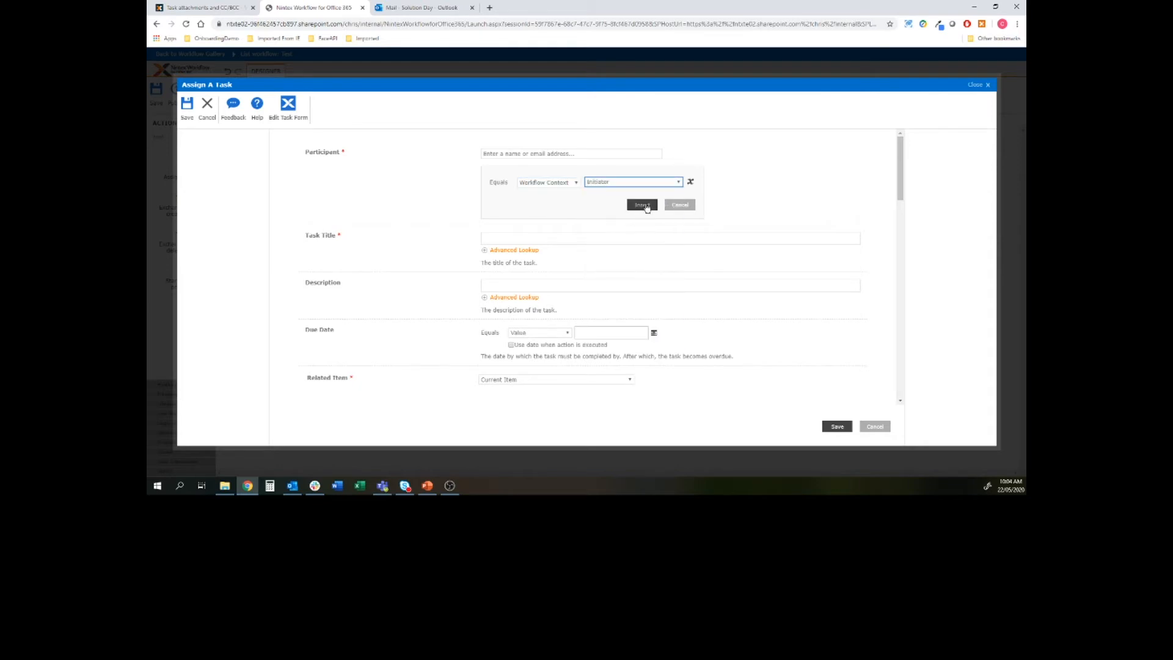
left_click(643, 204)
- Set the task title to "This is a test" followed by the current item's Title reference
left_click(540, 181)
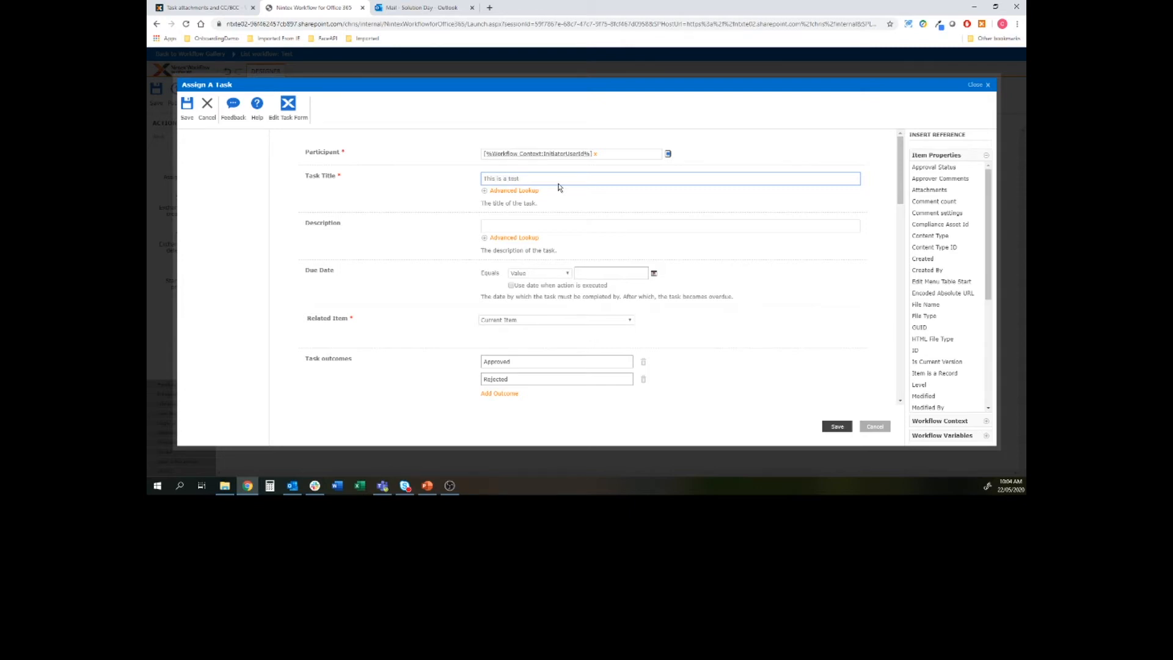
scroll(902, 275, "down", 5)
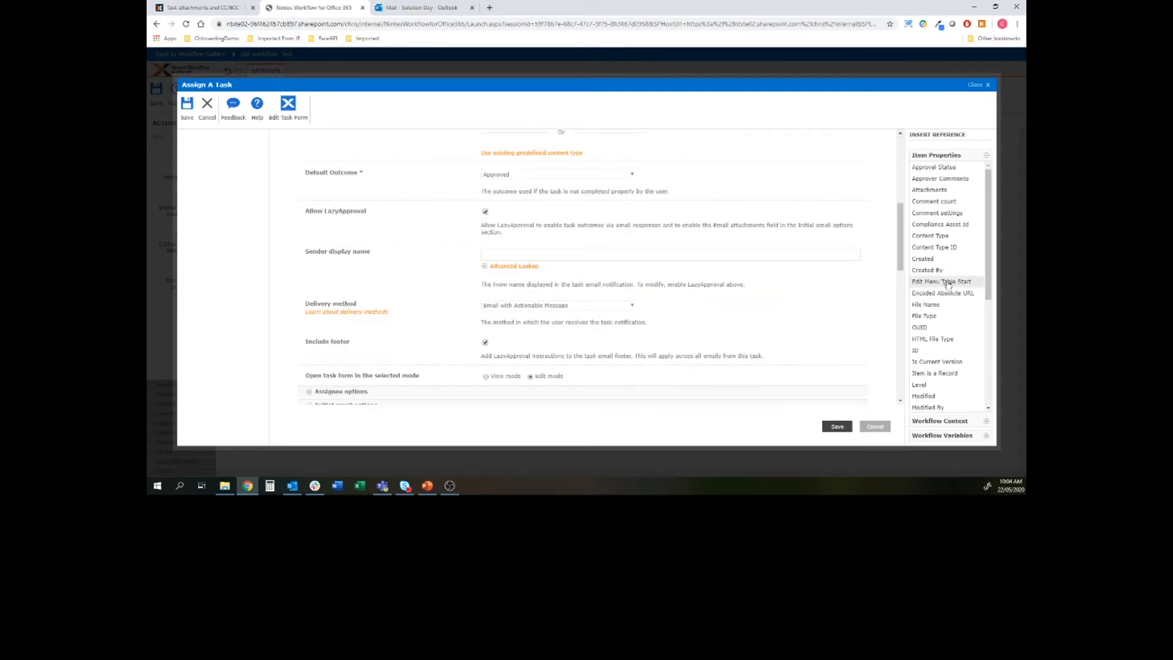
scroll(730, 256, "up", 5)
scroll(947, 299, "down", 4)
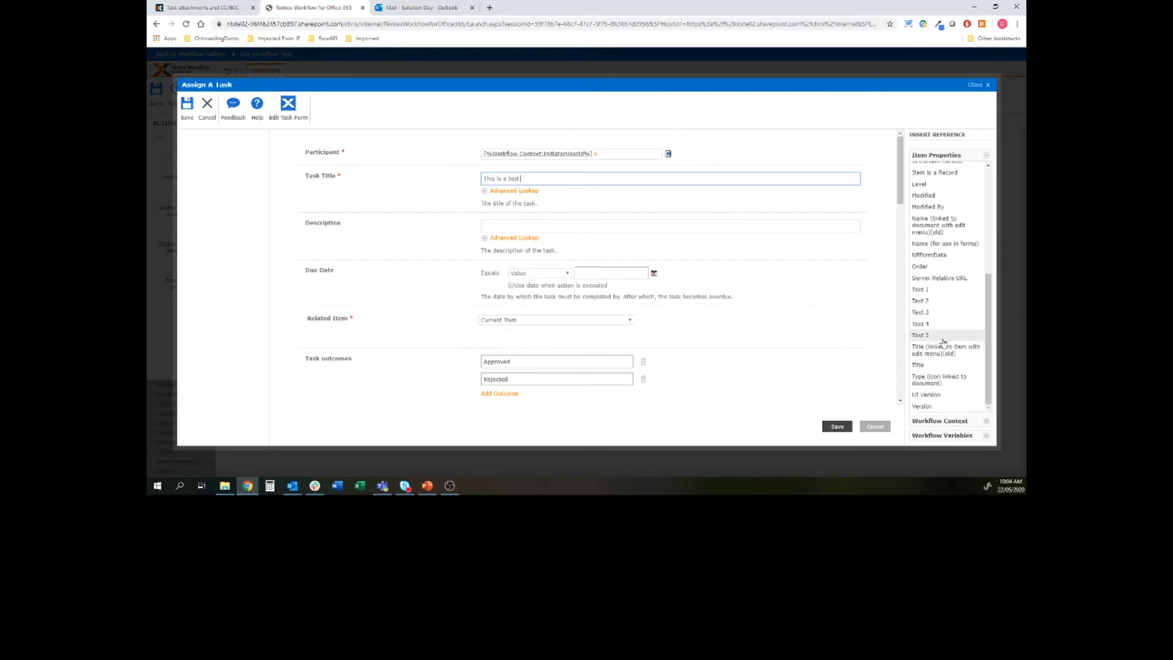
left_click(936, 369)
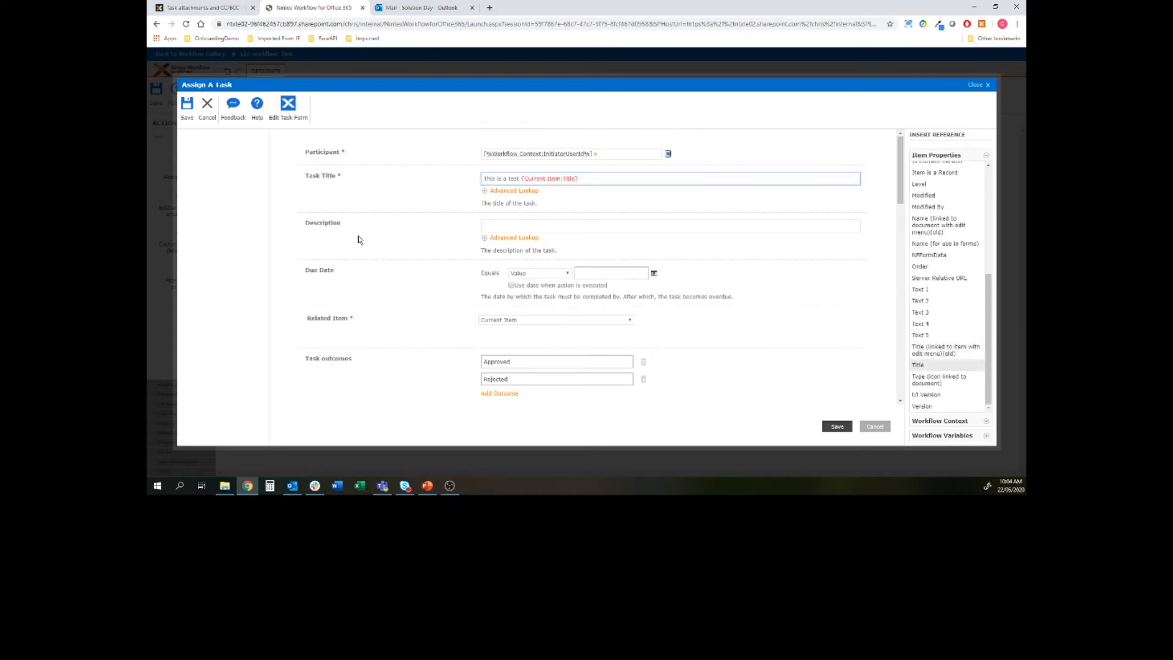
- Examine the task's outcome, LazyApproval and delivery settings, and the CC and BCC fields of the initial email
scroll(471, 253, "down", 3)
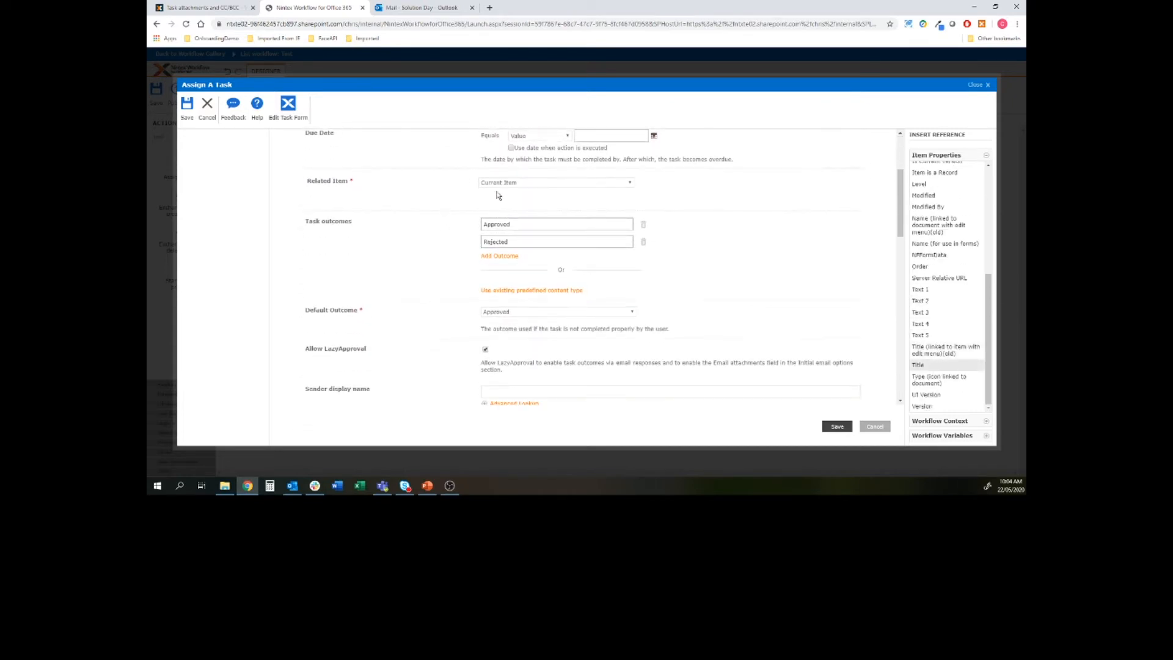
scroll(456, 253, "down", 2)
scroll(446, 246, "down", 1)
scroll(372, 261, "down", 2)
scroll(388, 248, "down", 1)
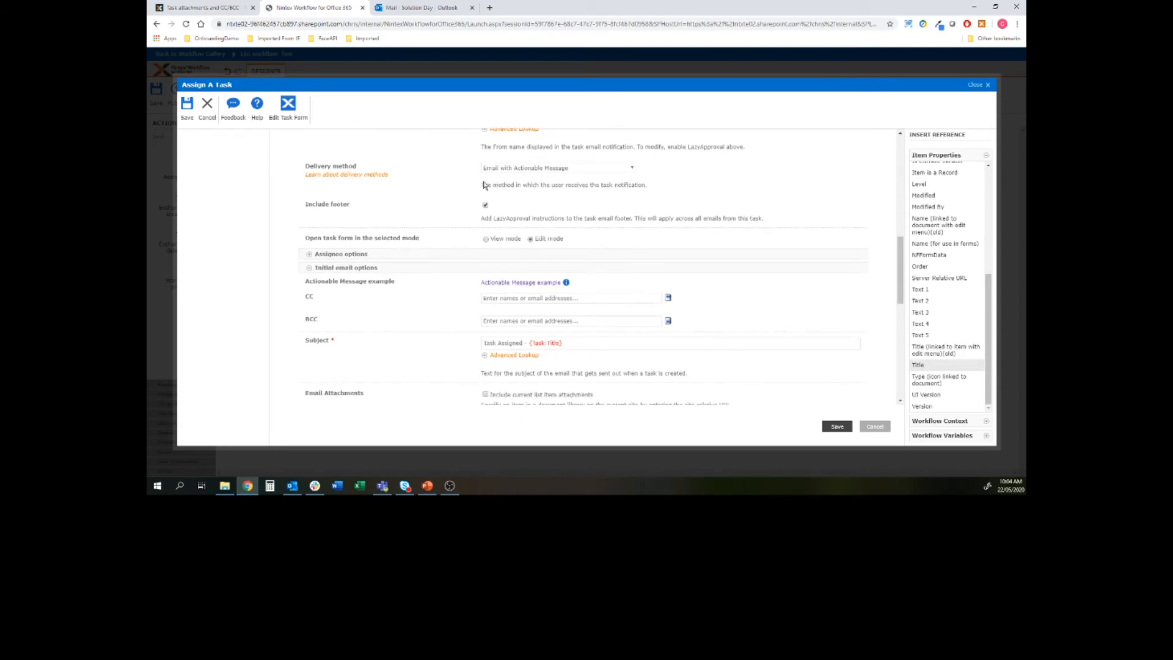
scroll(398, 224, "down", 2)
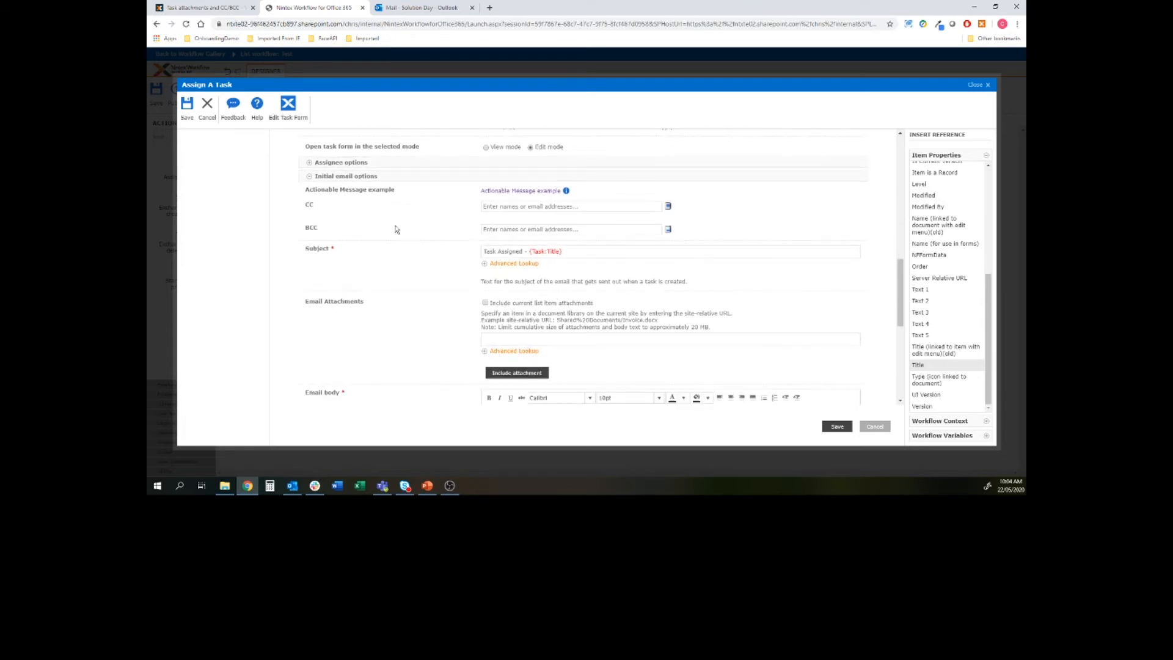
left_click(500, 208)
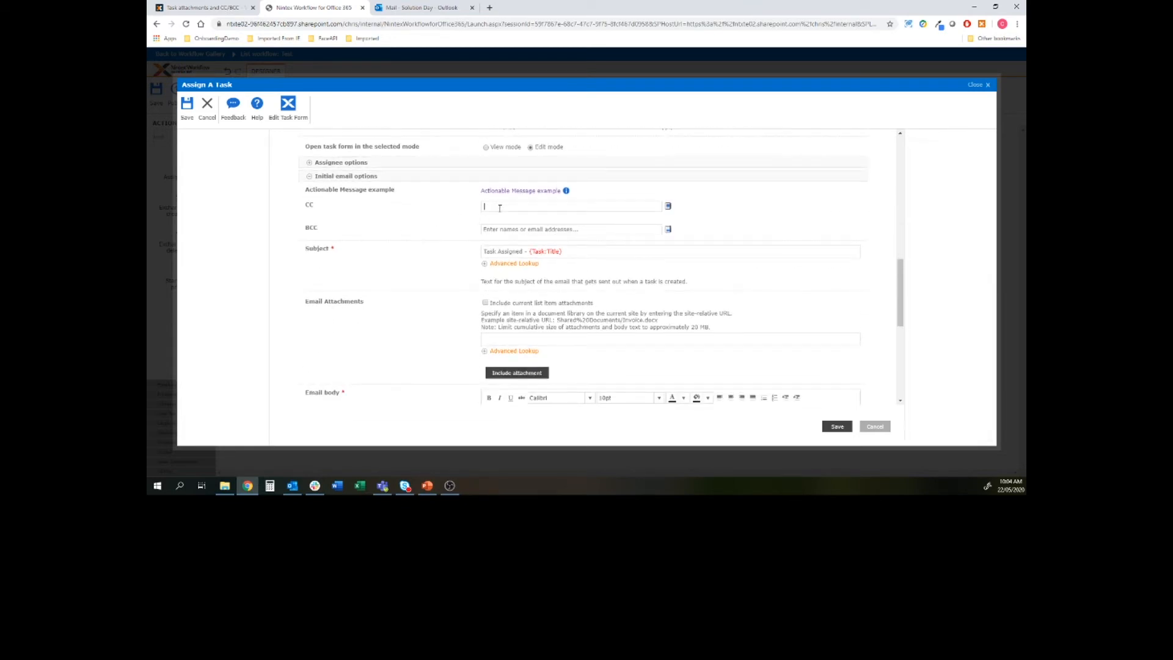
left_click(506, 227)
left_click(506, 206)
left_click(543, 227)
- Inspect the List Lookup and Workflow Context values offered for the CC recipient without inserting any
left_click(668, 206)
left_click(555, 235)
left_click(547, 263)
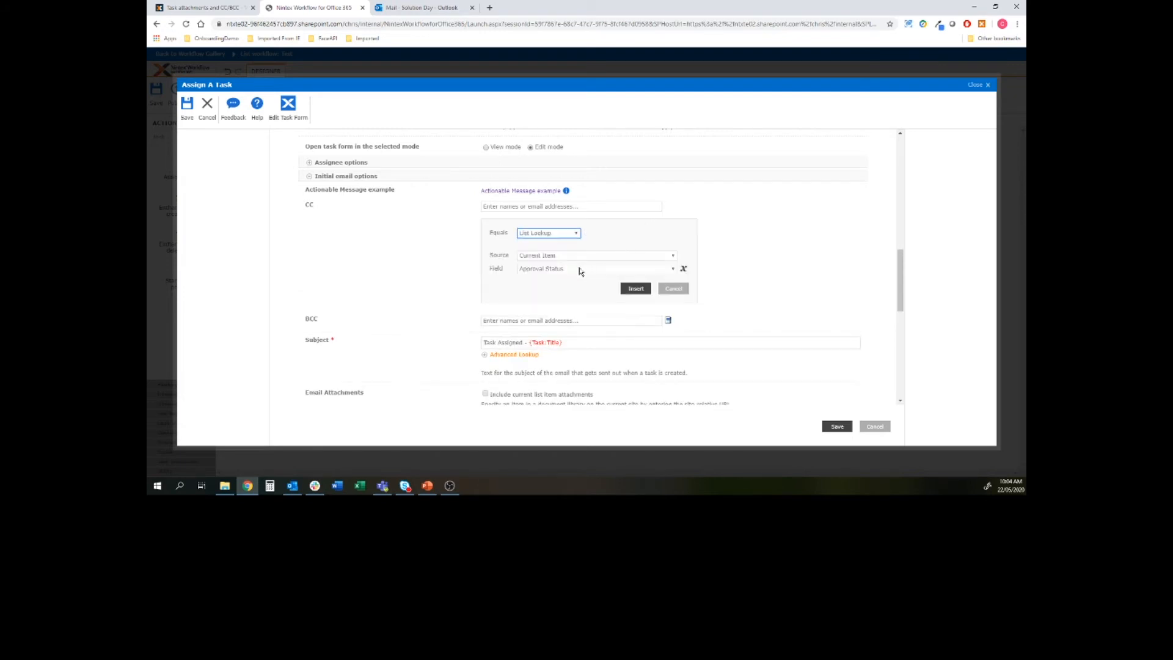
left_click(559, 235)
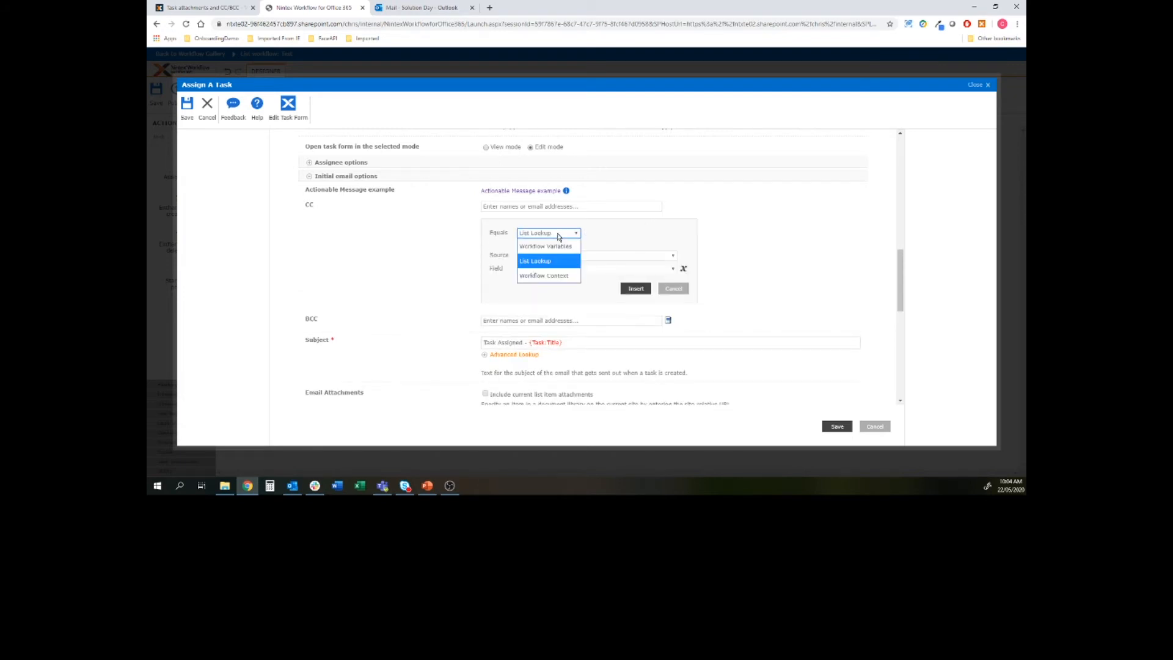
left_click(554, 275)
left_click(617, 236)
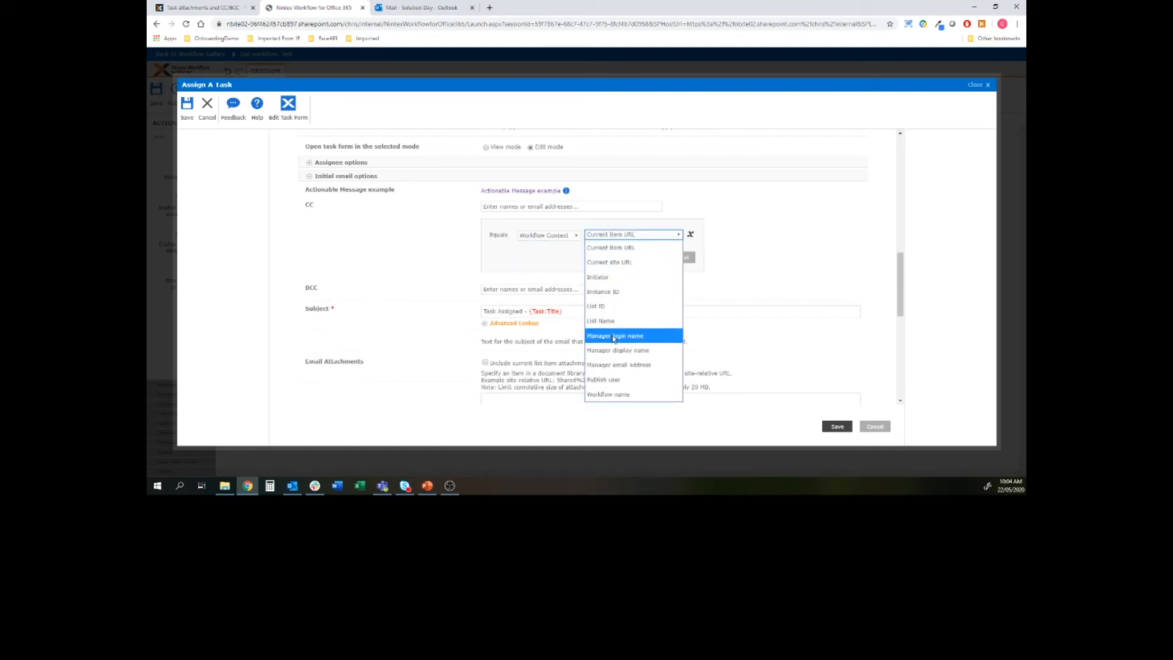
left_click(725, 270)
left_click(683, 258)
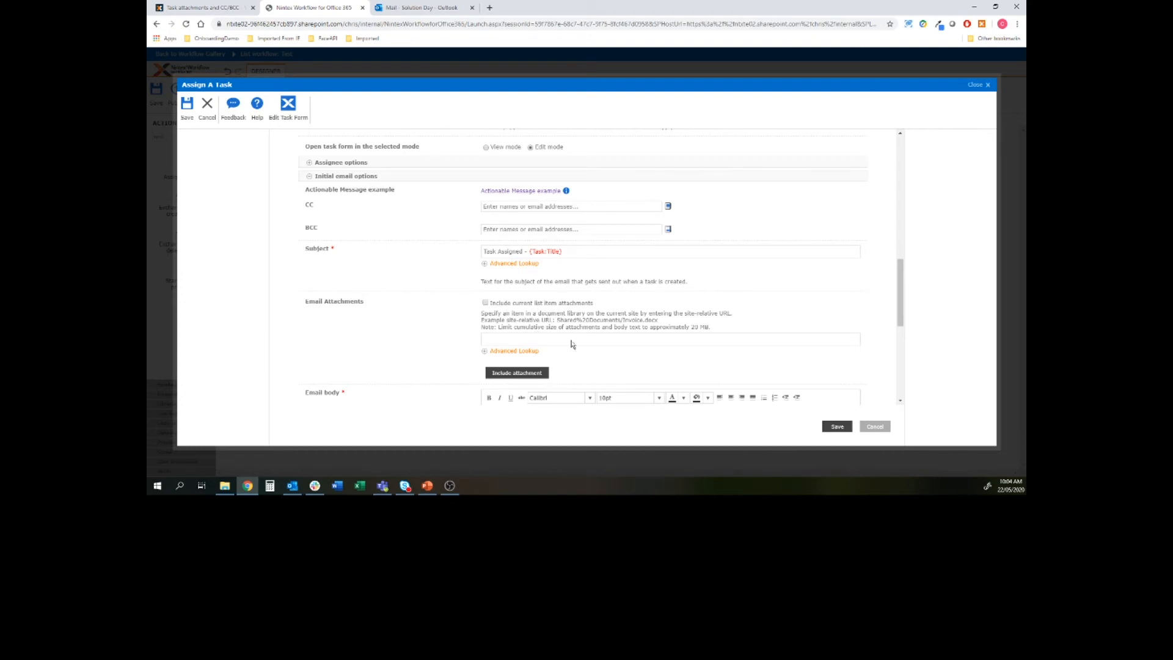
- Include the current list item's attachments in the initial task email and save the Assign a task configuration
scroll(520, 301, "down", 2)
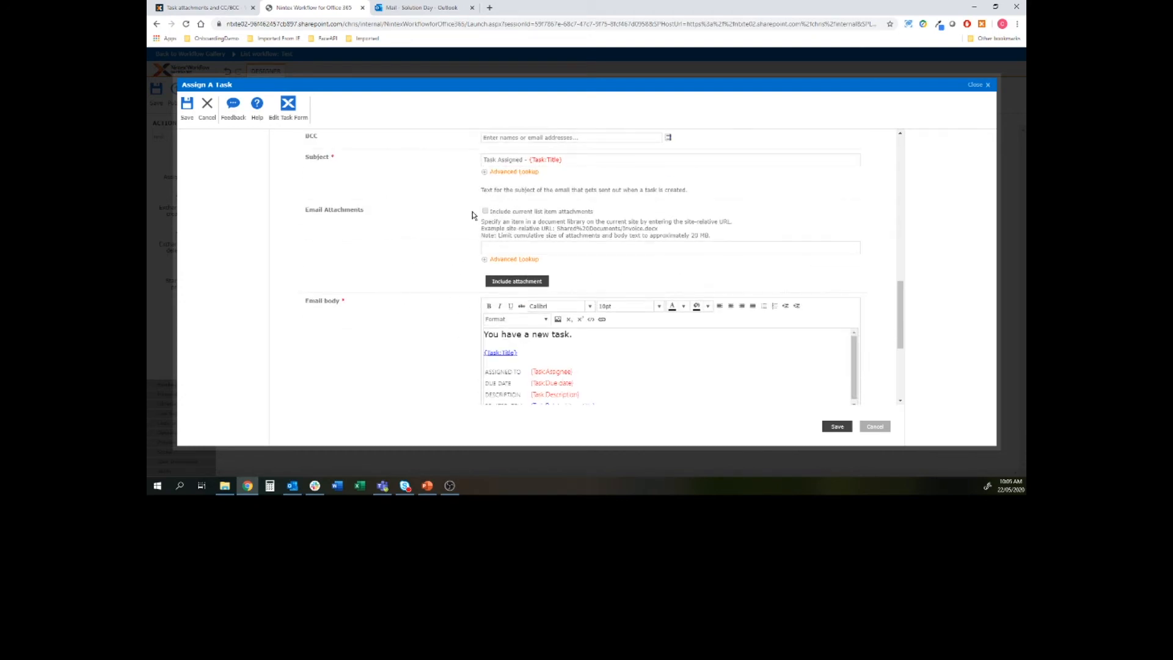
left_click(513, 248)
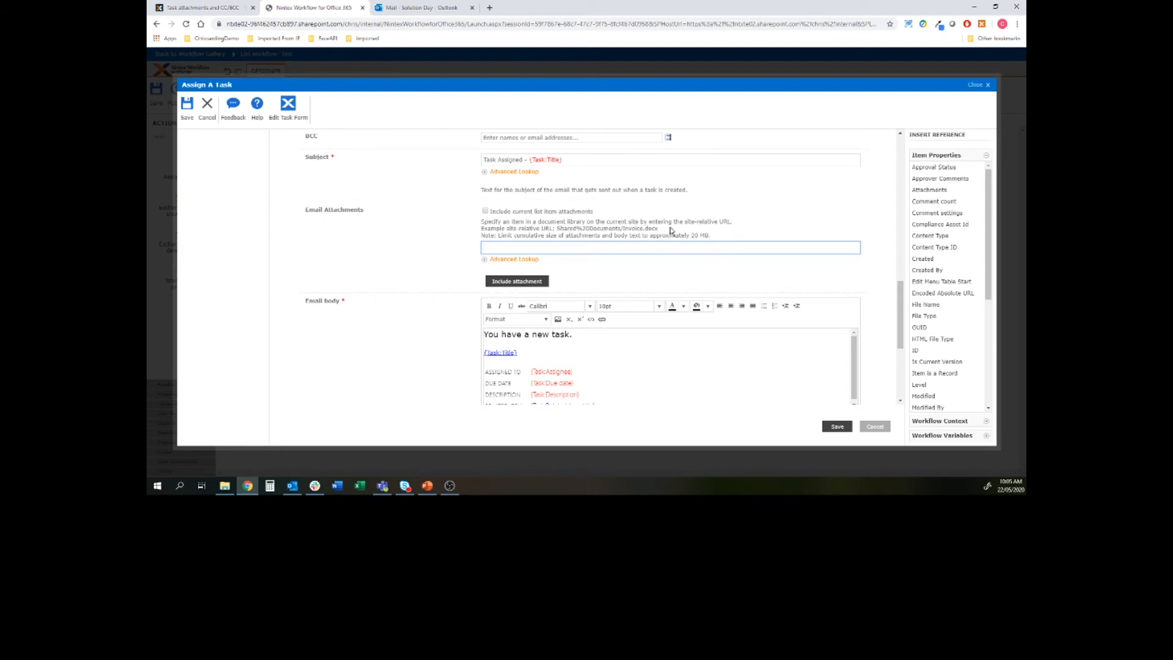
left_click(486, 211)
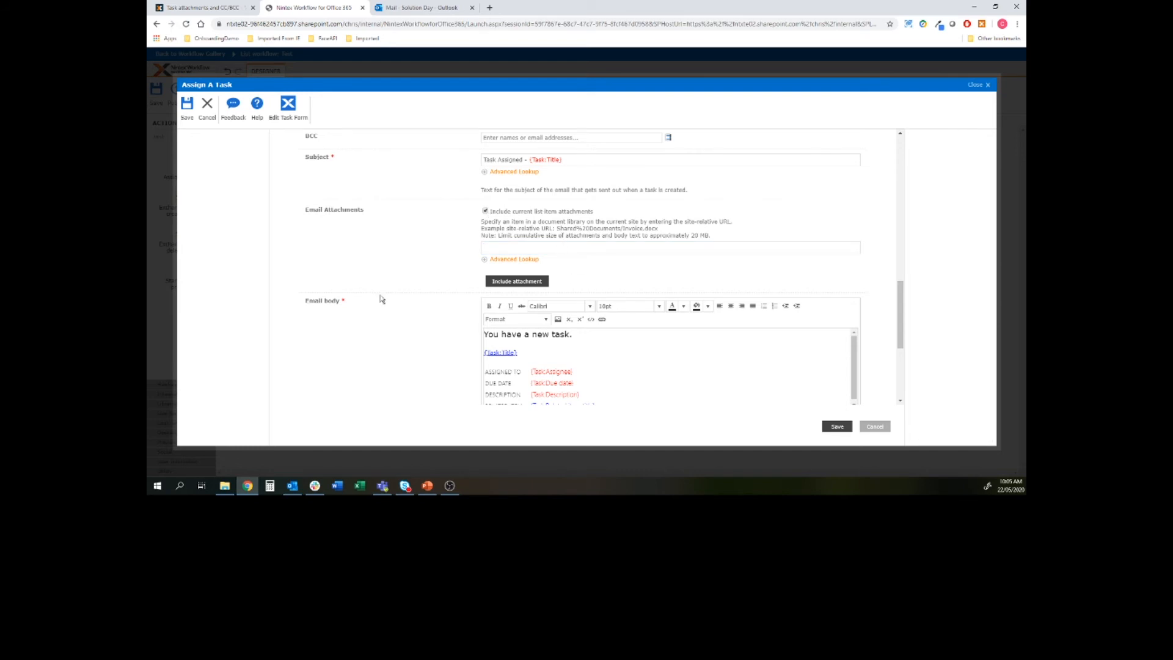
scroll(380, 299, "down", 1)
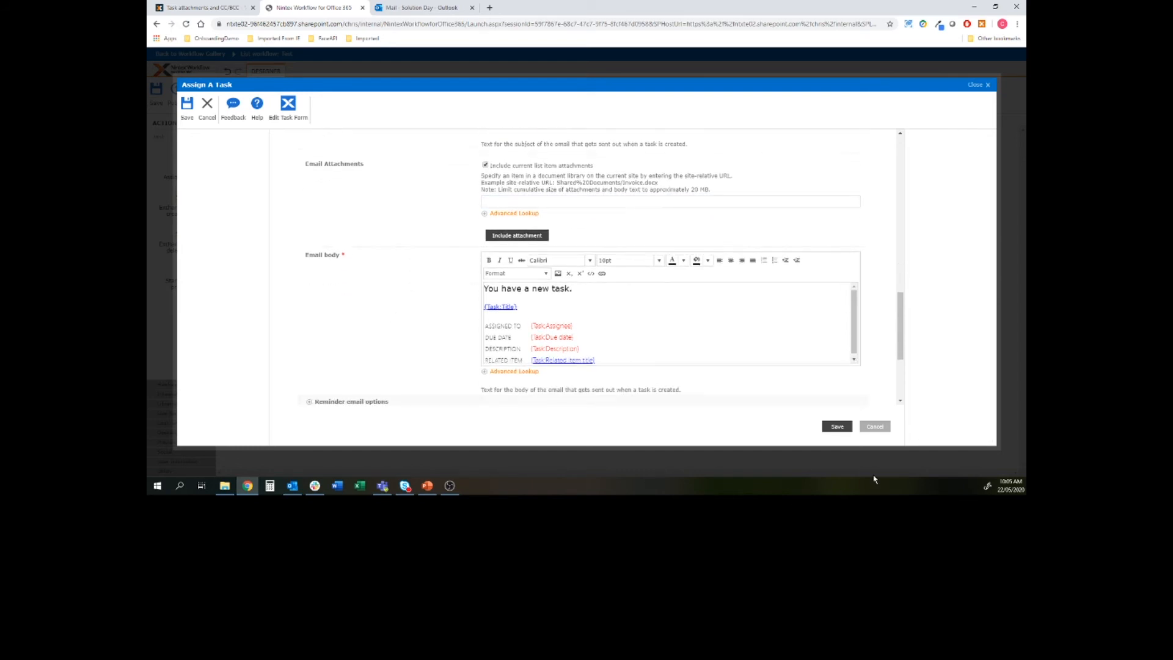
left_click(840, 427)
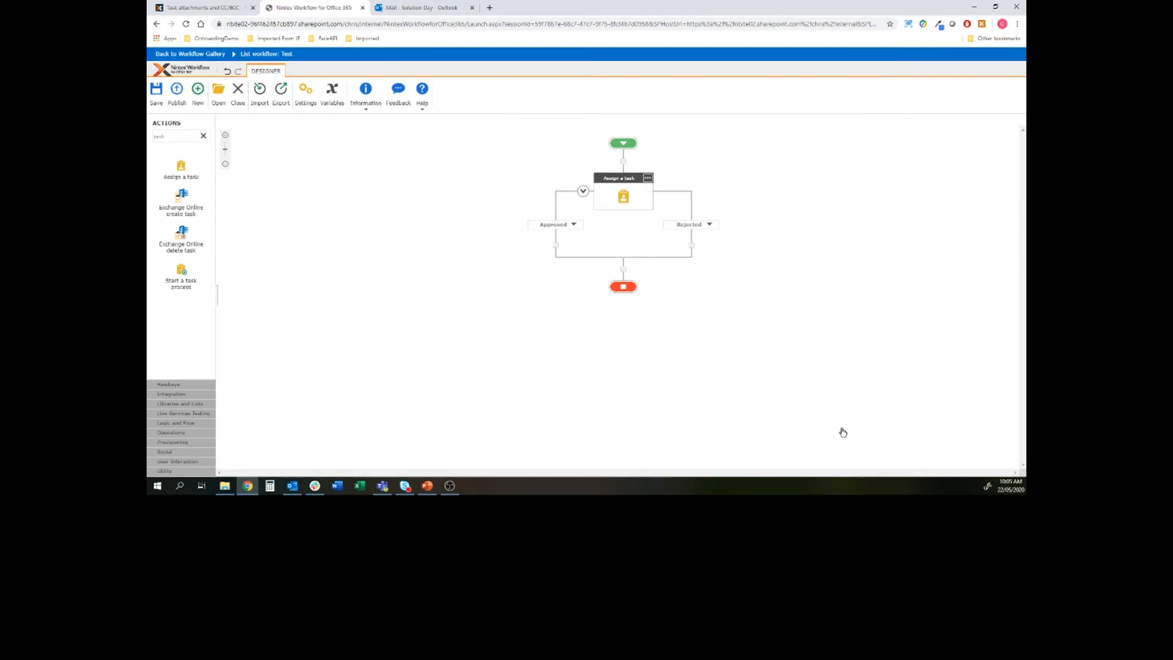
- Publish the workflow as "Test Attach" with starting when items are created enabled
left_click(178, 101)
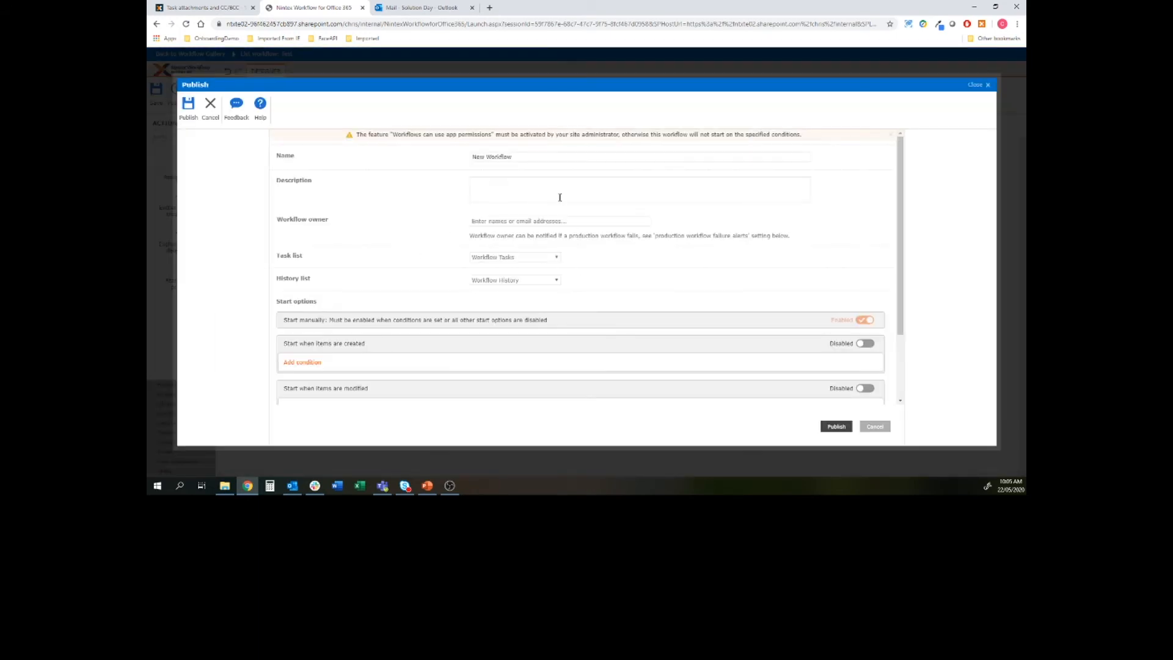
left_click_drag(522, 157, 448, 155)
type("T")
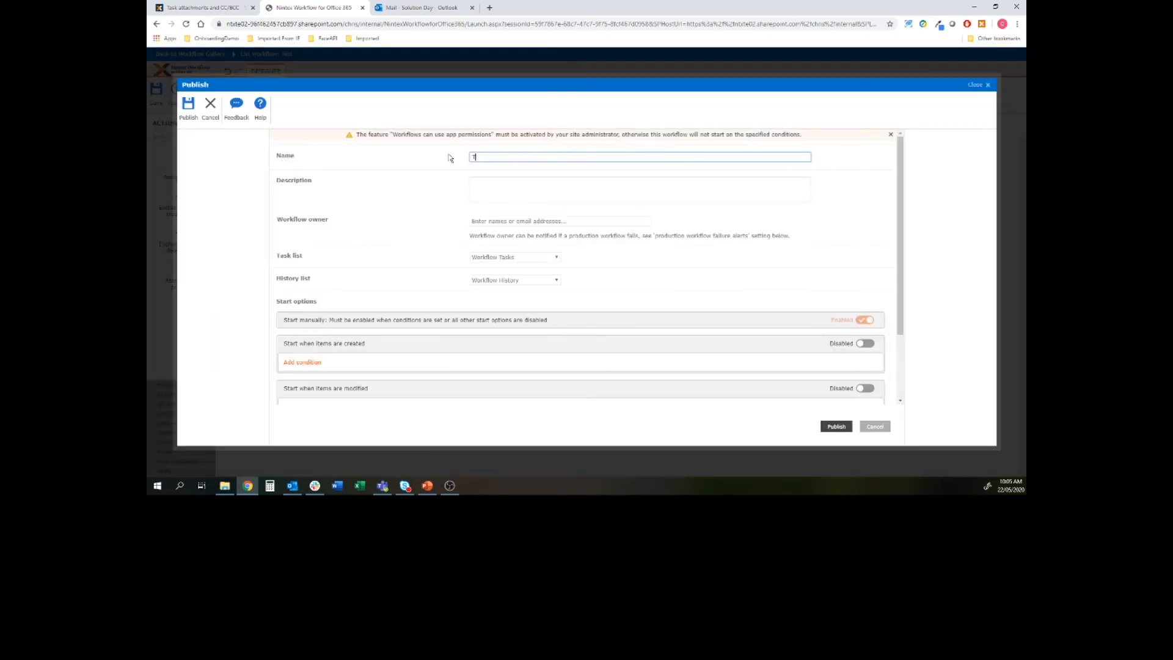
type("est Attach")
left_click(865, 344)
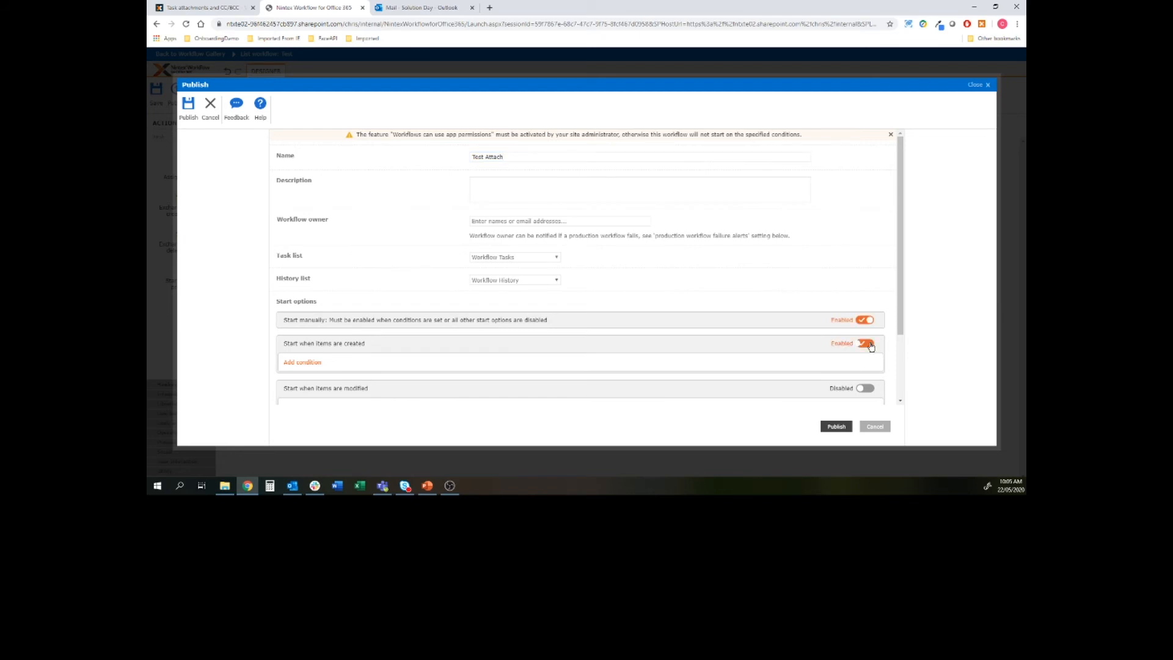
left_click(836, 426)
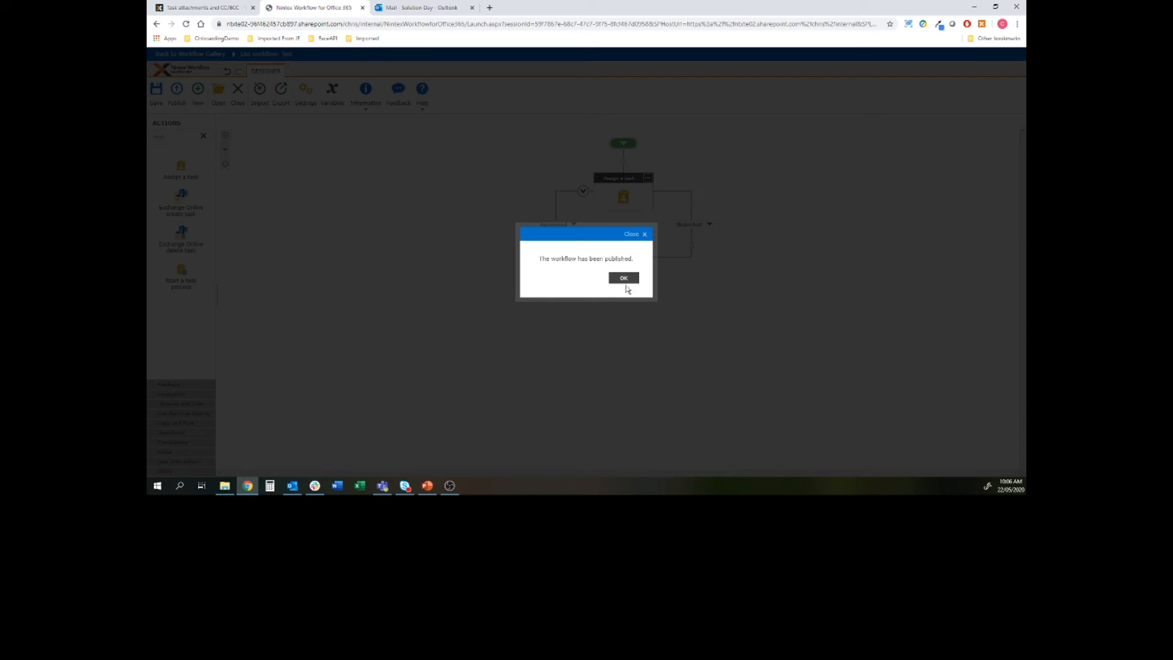
- Dismiss the publish confirmation, leave the workflow designer and start a new item in the SharePoint Test list
left_click(624, 279)
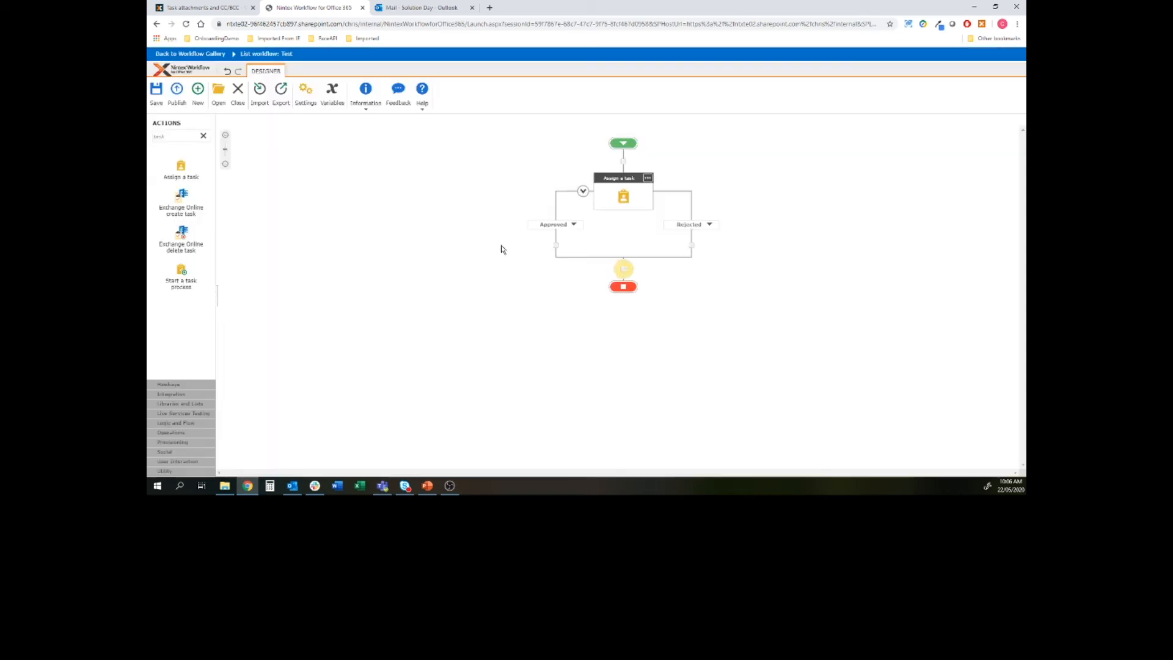
left_click(245, 102)
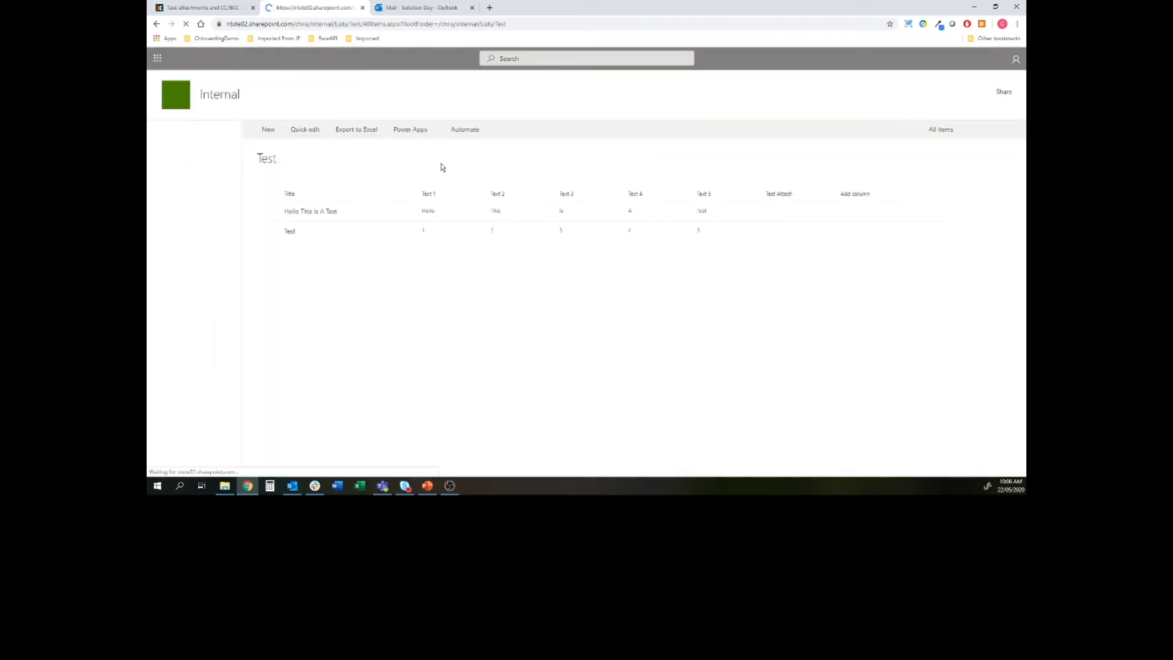
left_click(269, 132)
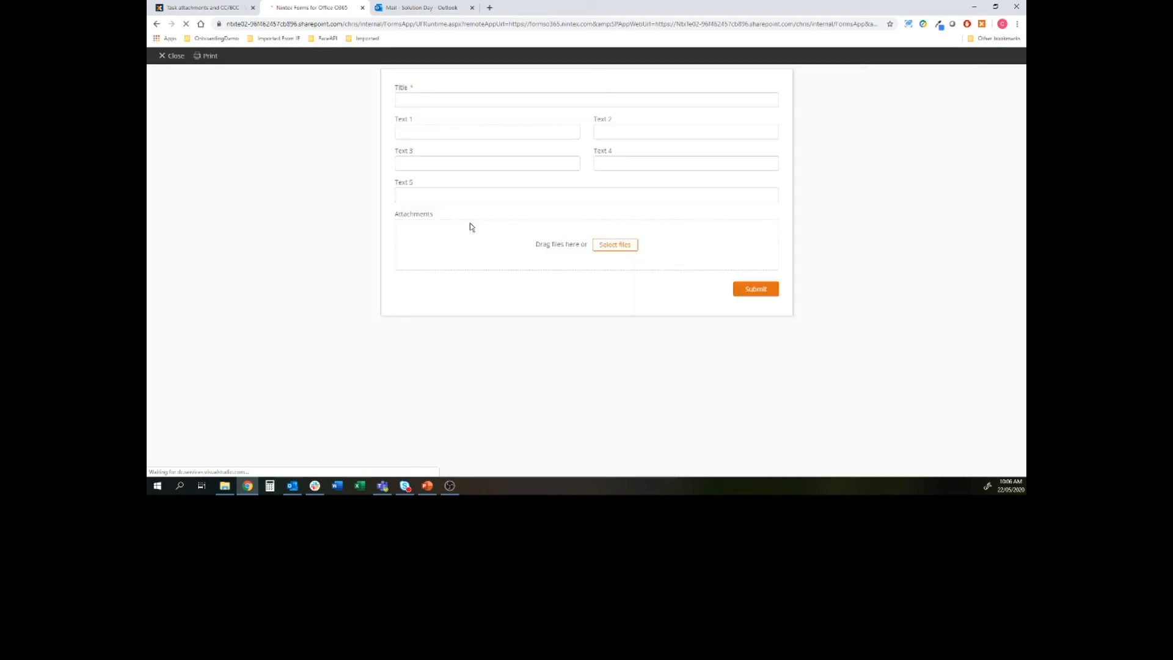
- Title the new item "My Friday Report", set Text 1 to "Test", and enter short filler text in Text 2 through Text 5
left_click(479, 98)
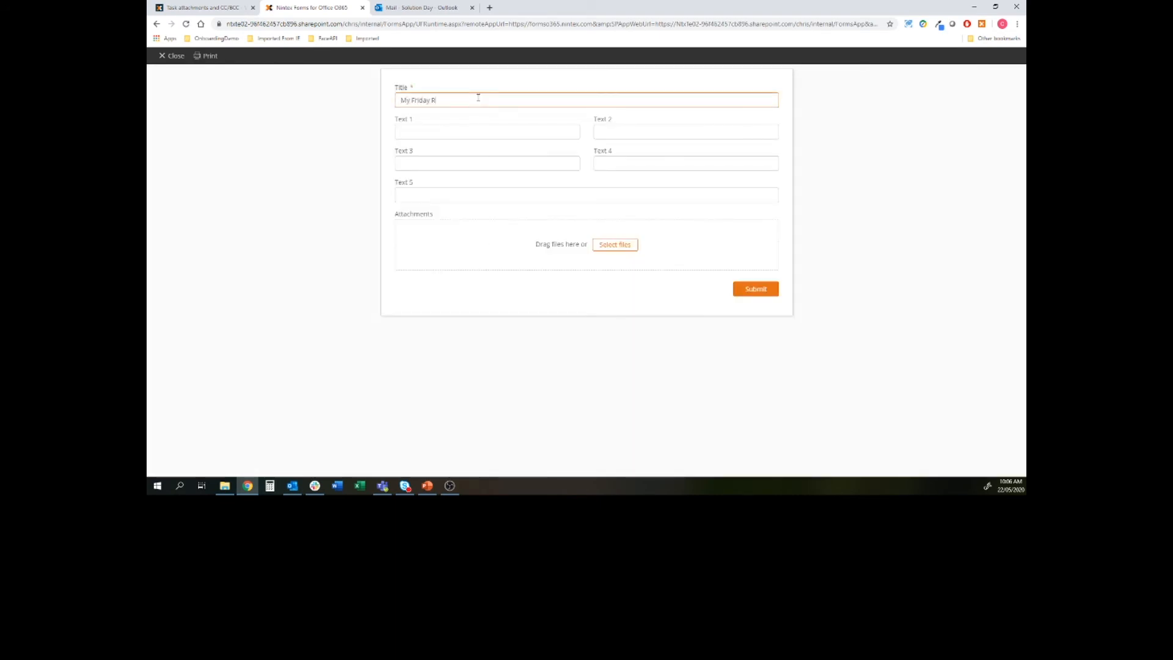
key("Tab")
key("Tab")
type("1")
key("Tab")
type("t")
key("Tab")
type("h")
key("Tab")
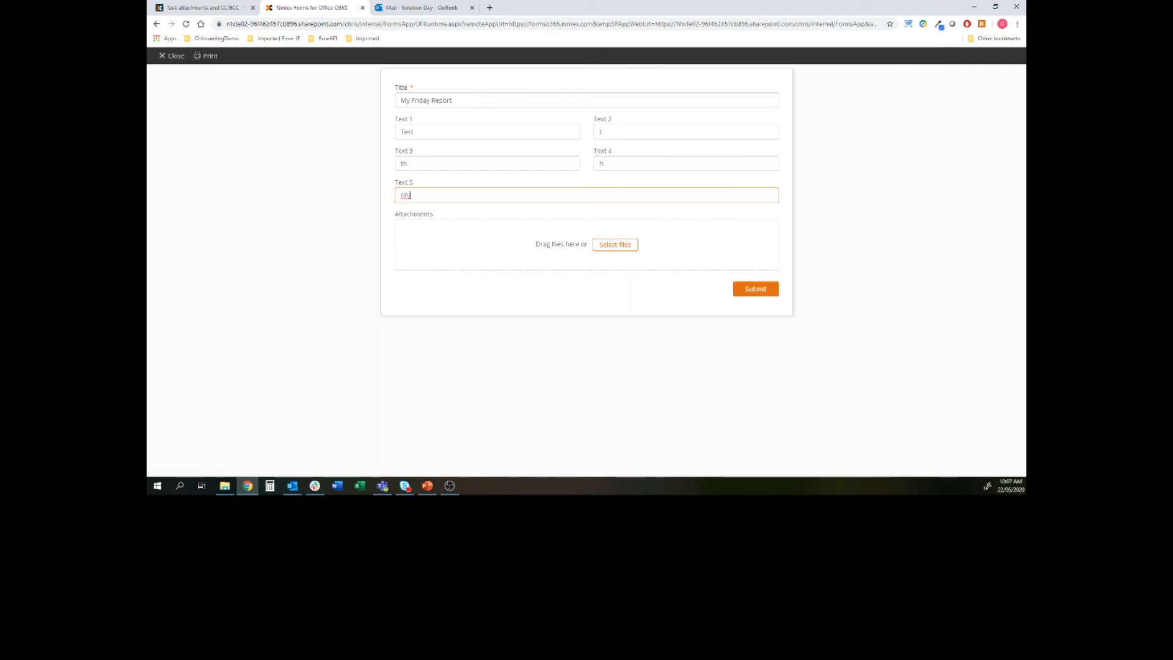
- Attach the Word document "Company XYZ Working from Home Agreement" to the item and submit the form
left_click_drag(391, 257, 589, 255)
left_click(769, 322)
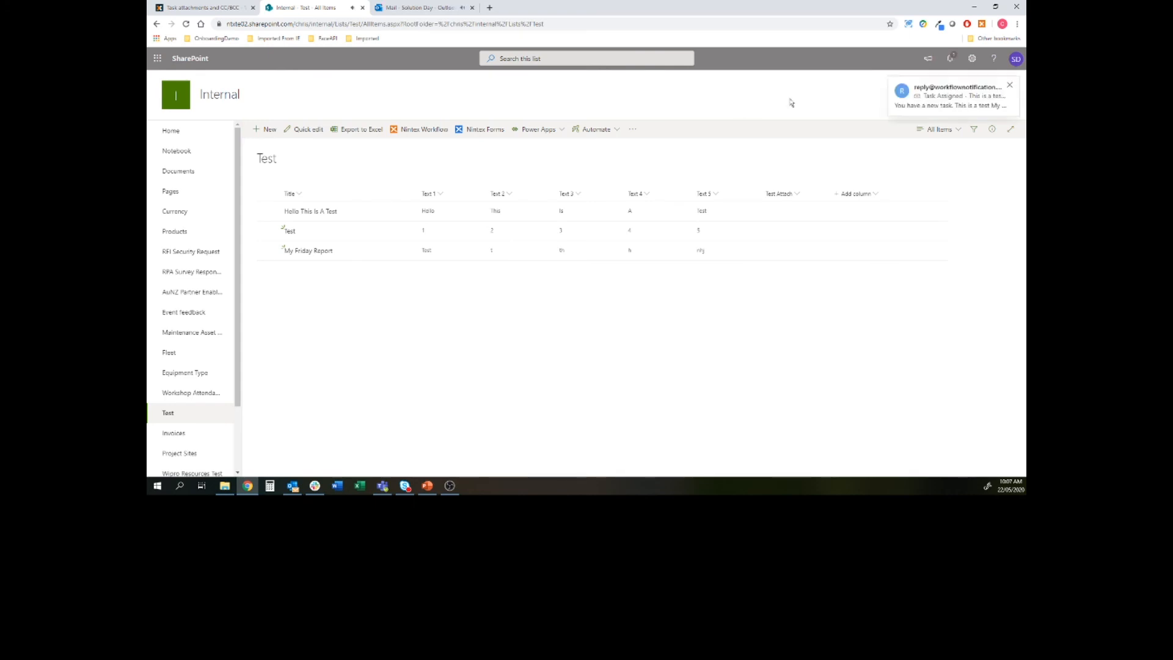
- Switch to Outlook, open the Task Assigned email for My Friday Report, preview its Word attachment and review the response instructions
left_click(406, 8)
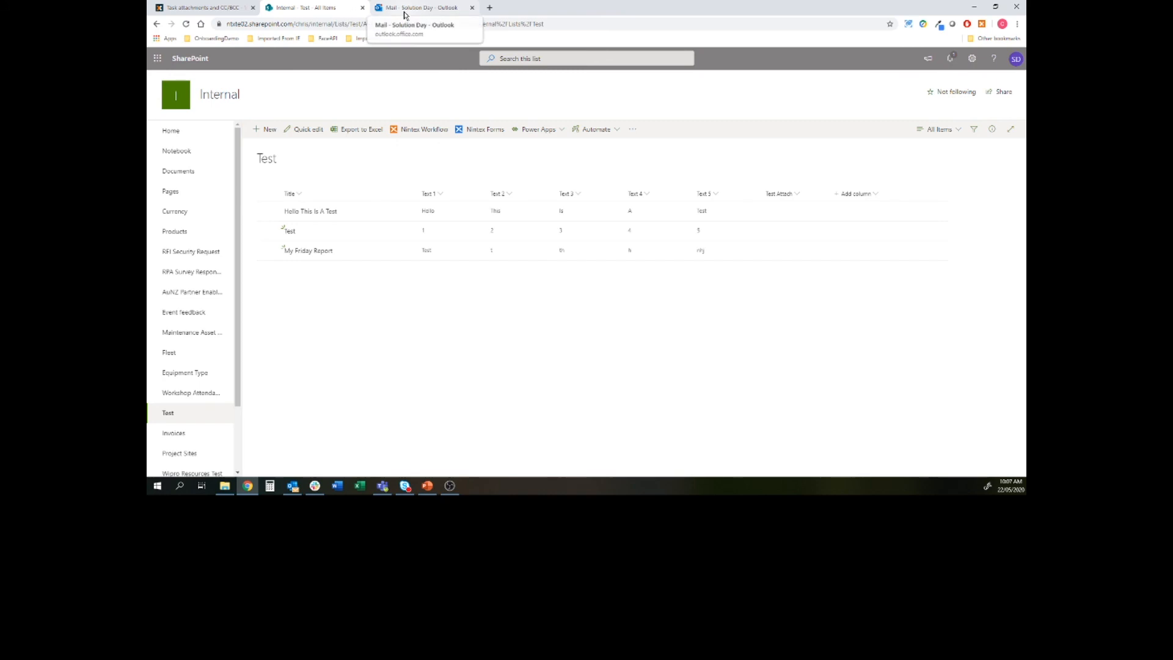
left_click(377, 137)
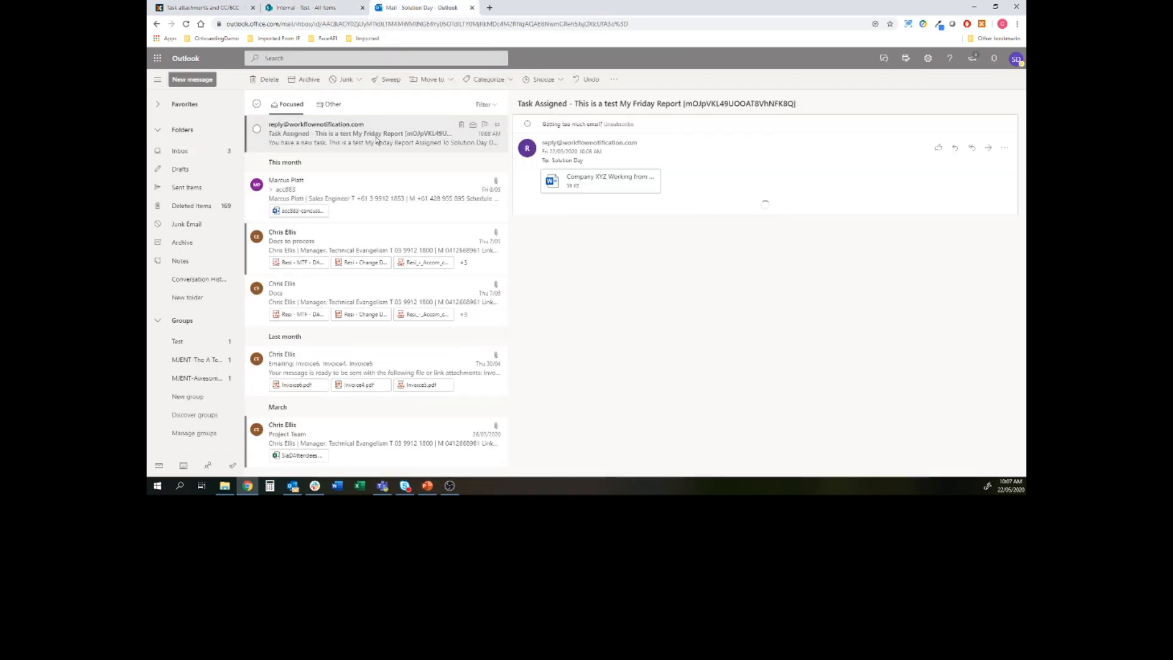
left_click(592, 181)
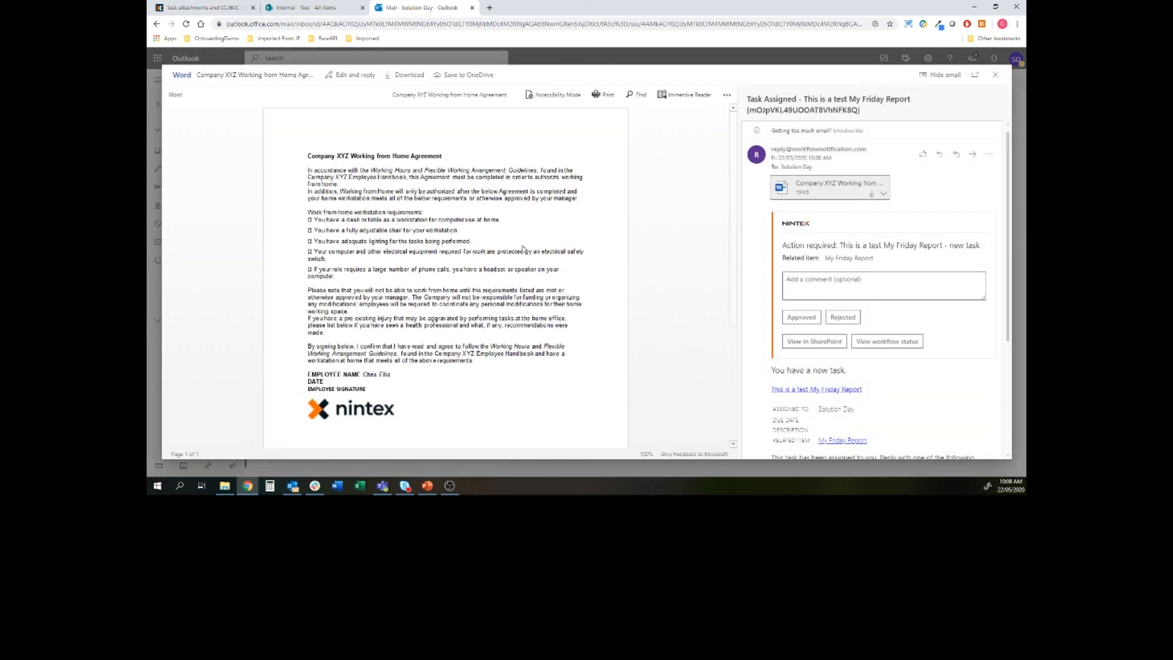
left_click(811, 322)
scroll(813, 324, "down", 2)
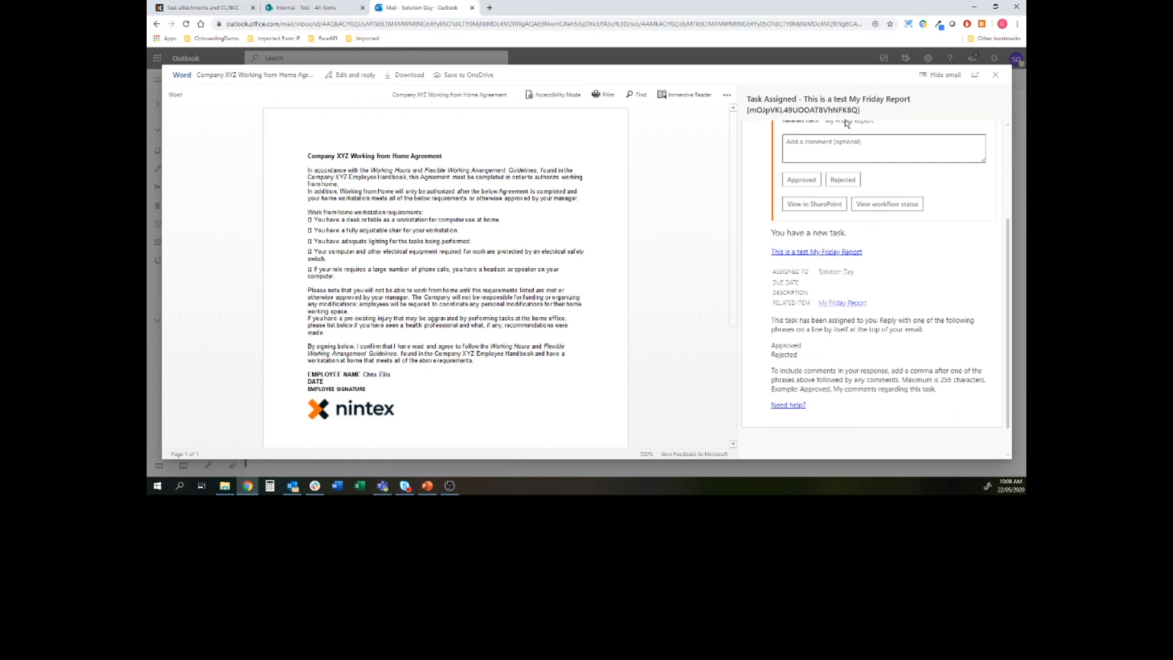
scroll(873, 214, "up", 2)
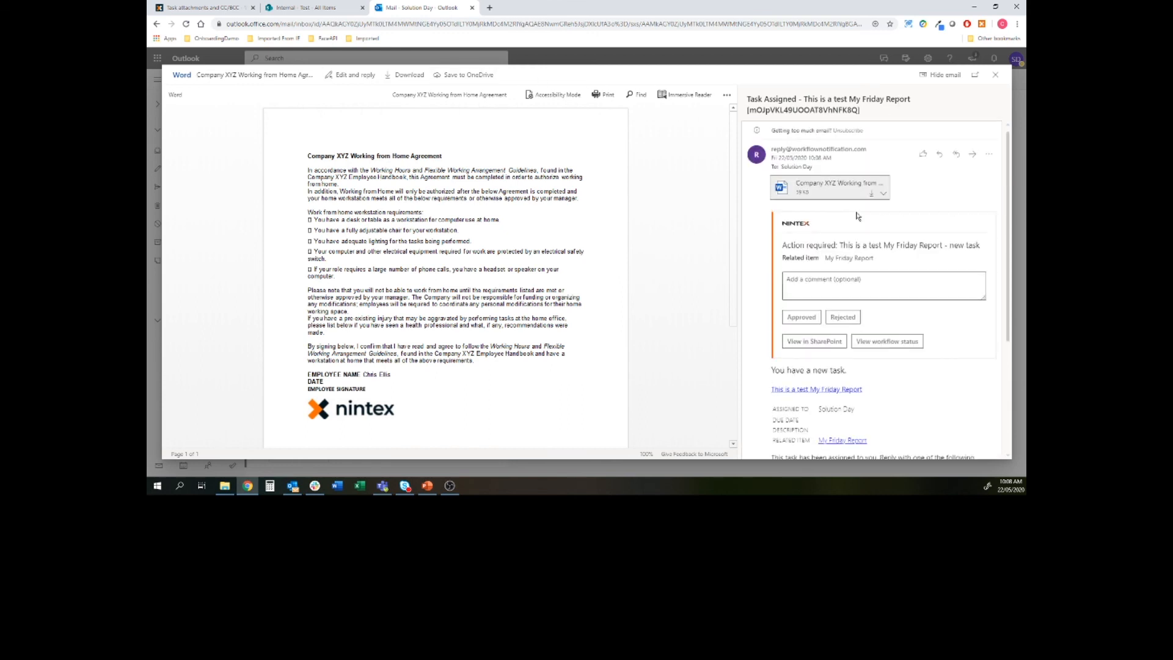
- Send the reply "Approved" to the task email, close the attachment preview and switch back to the SharePoint Test list
left_click(938, 156)
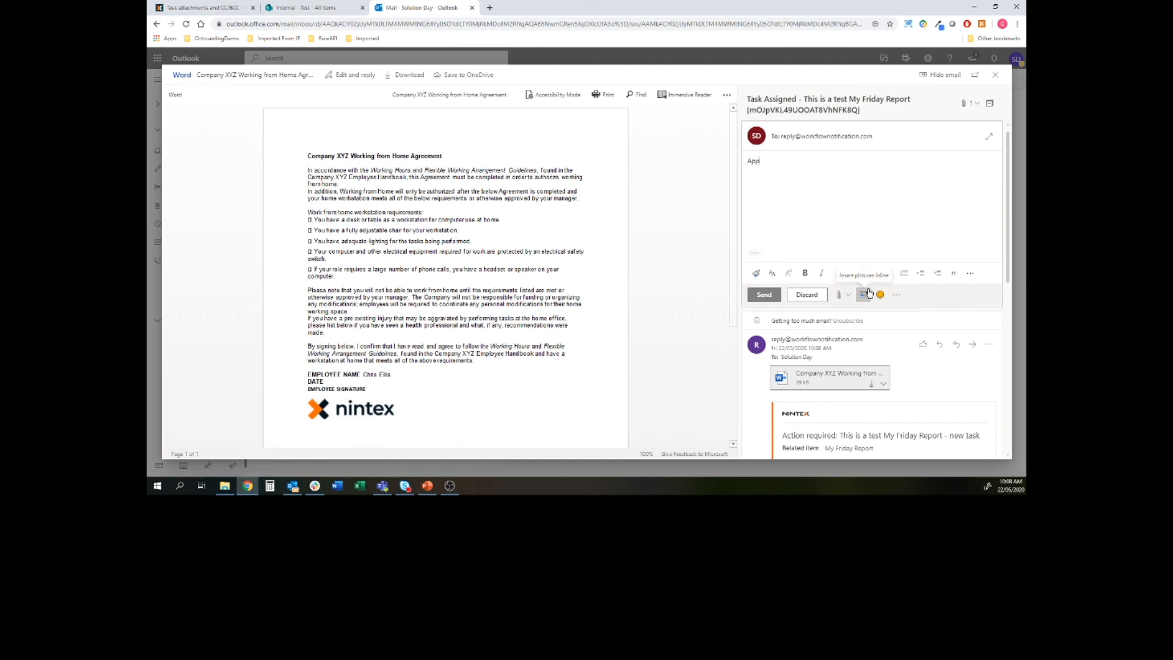
left_click(764, 295)
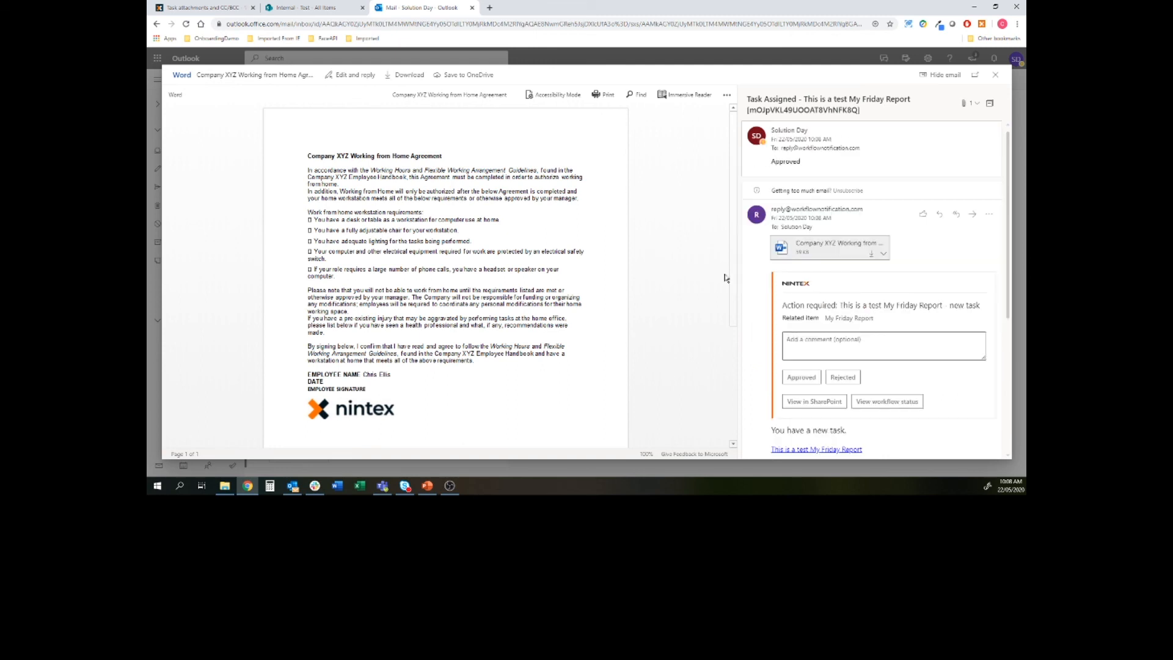
left_click(320, 7)
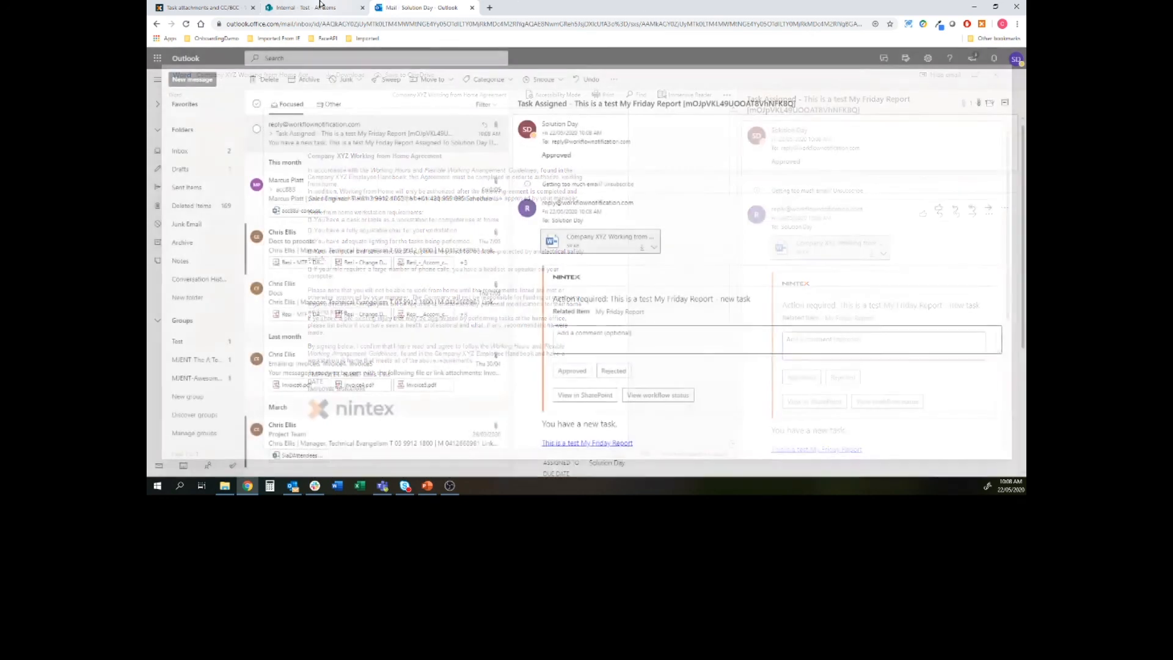